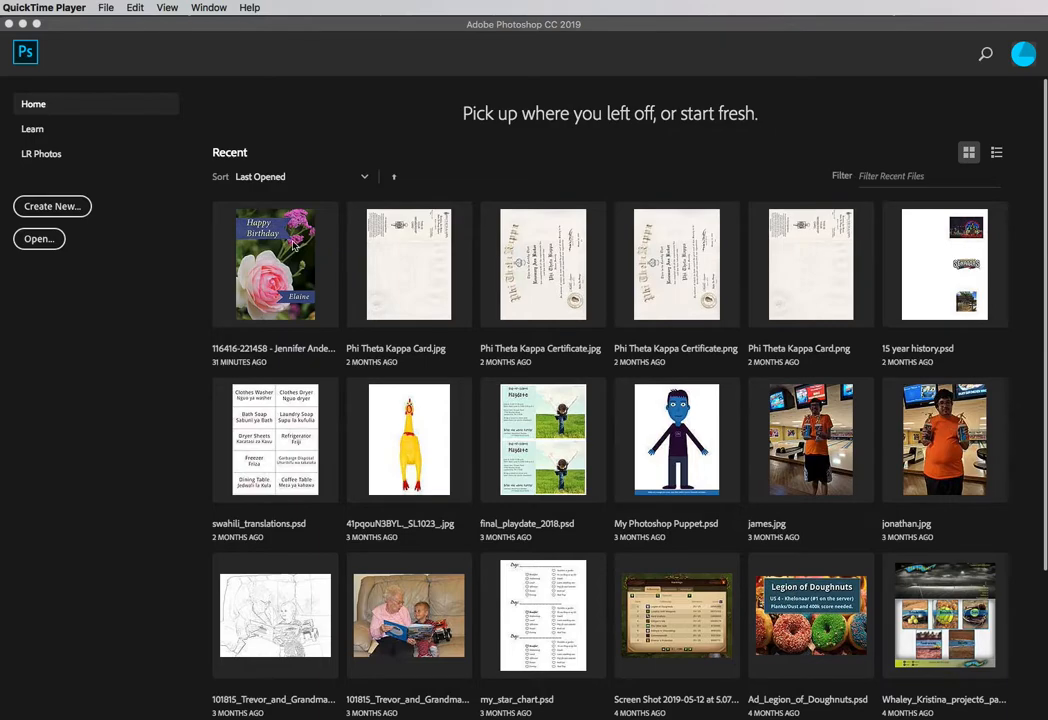
# Switch the recent files between list and thumbnail display, ending with thumbnails
pyautogui.click(996, 156)
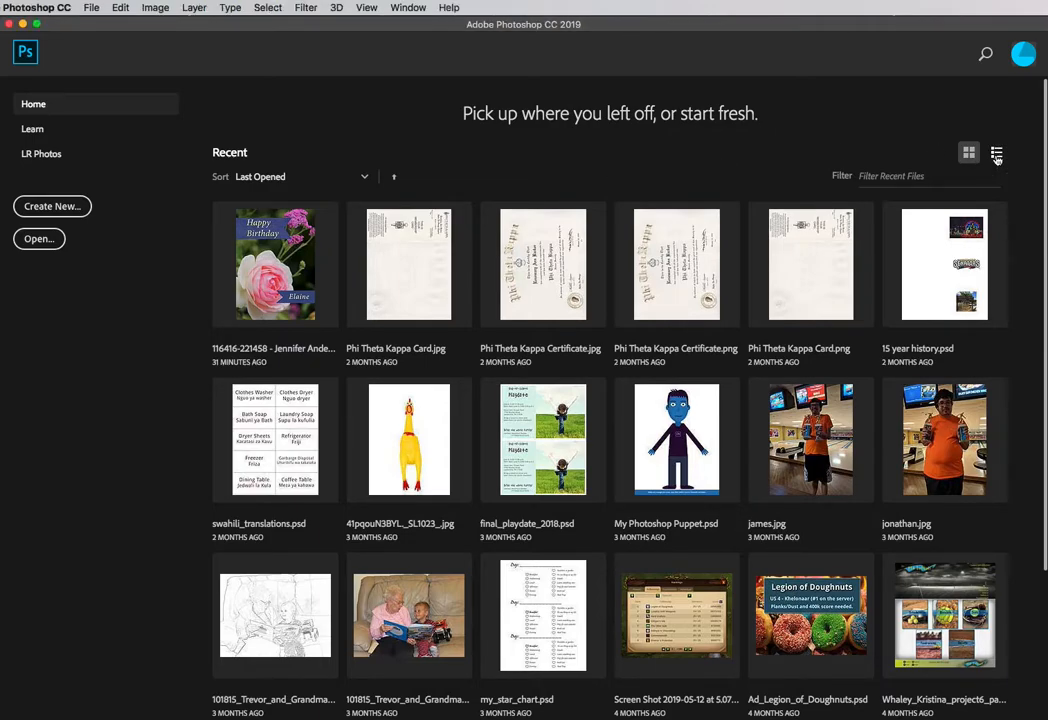
pyautogui.click(996, 155)
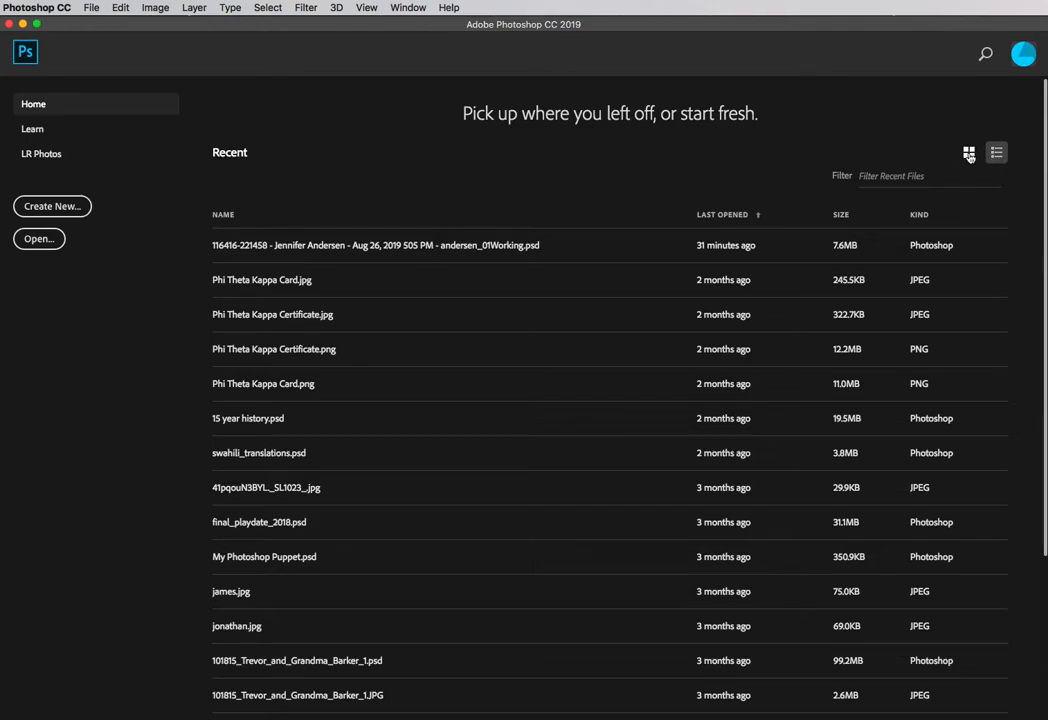
pyautogui.click(969, 155)
pyautogui.click(997, 152)
pyautogui.click(969, 154)
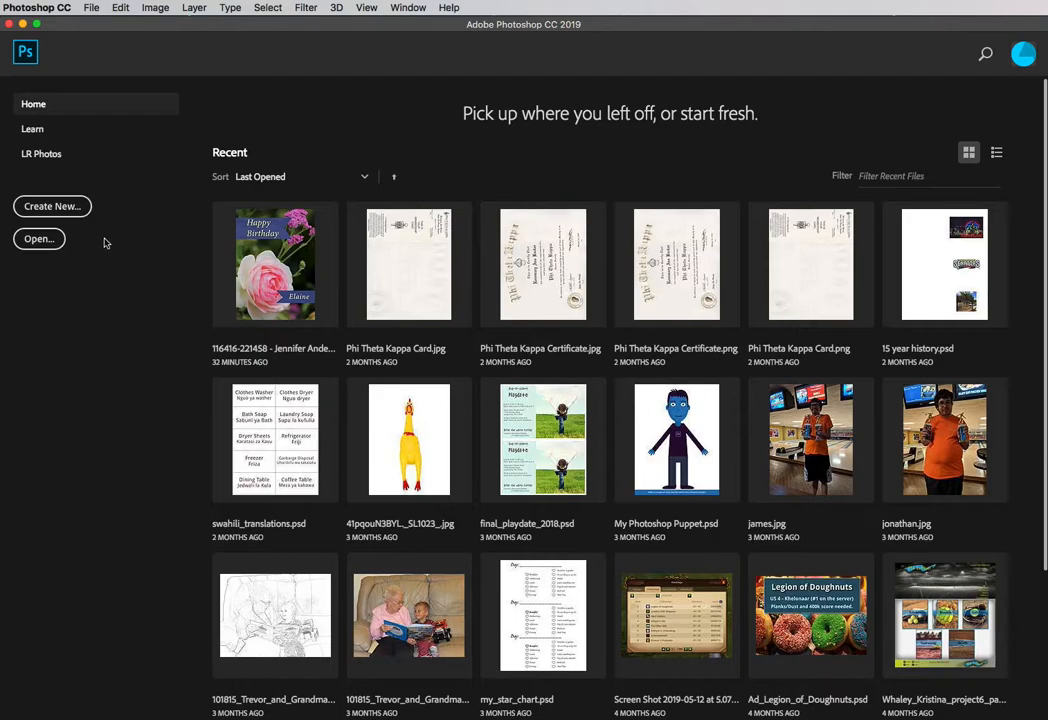
# Create a new document from the Web Most Common preset, 1366 x 768 px at 72 pixels/inch
pyautogui.click(43, 210)
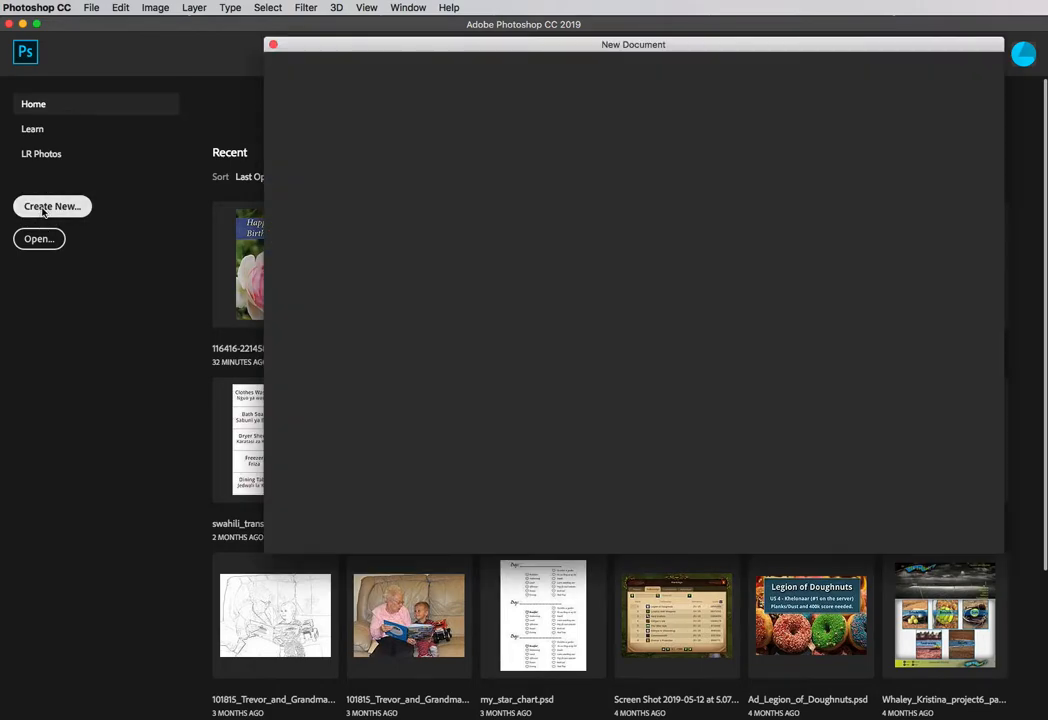
pyautogui.moveTo(739, 46); pyautogui.dragTo(625, 44)
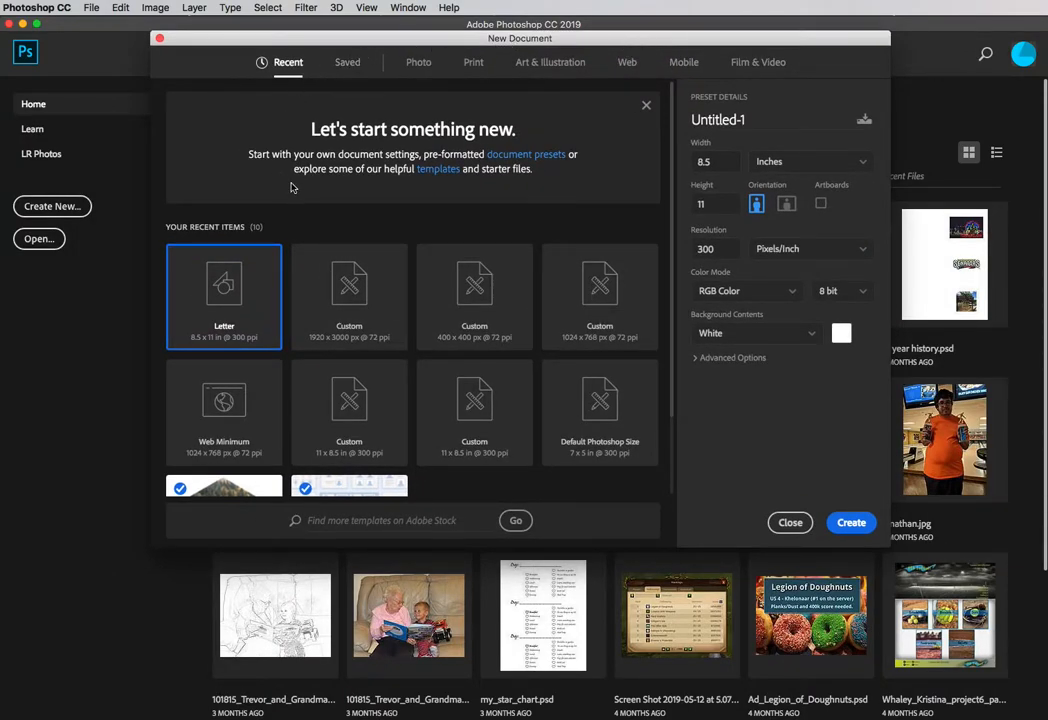
pyautogui.click(630, 63)
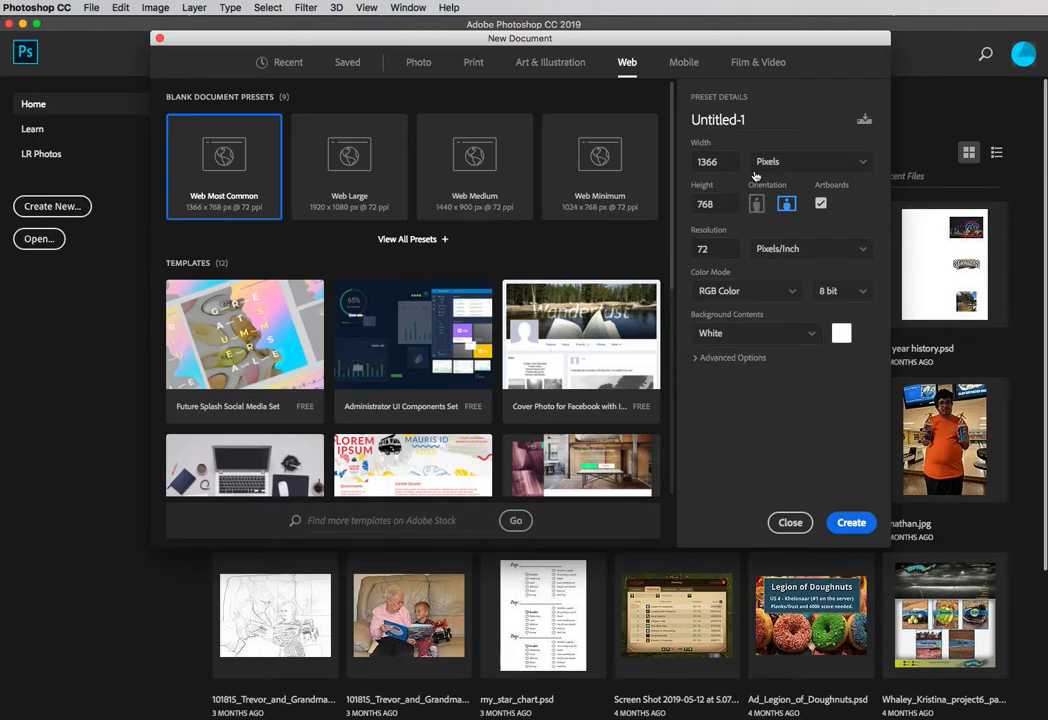
pyautogui.click(711, 249)
pyautogui.doubleClick(711, 249)
pyautogui.click(848, 523)
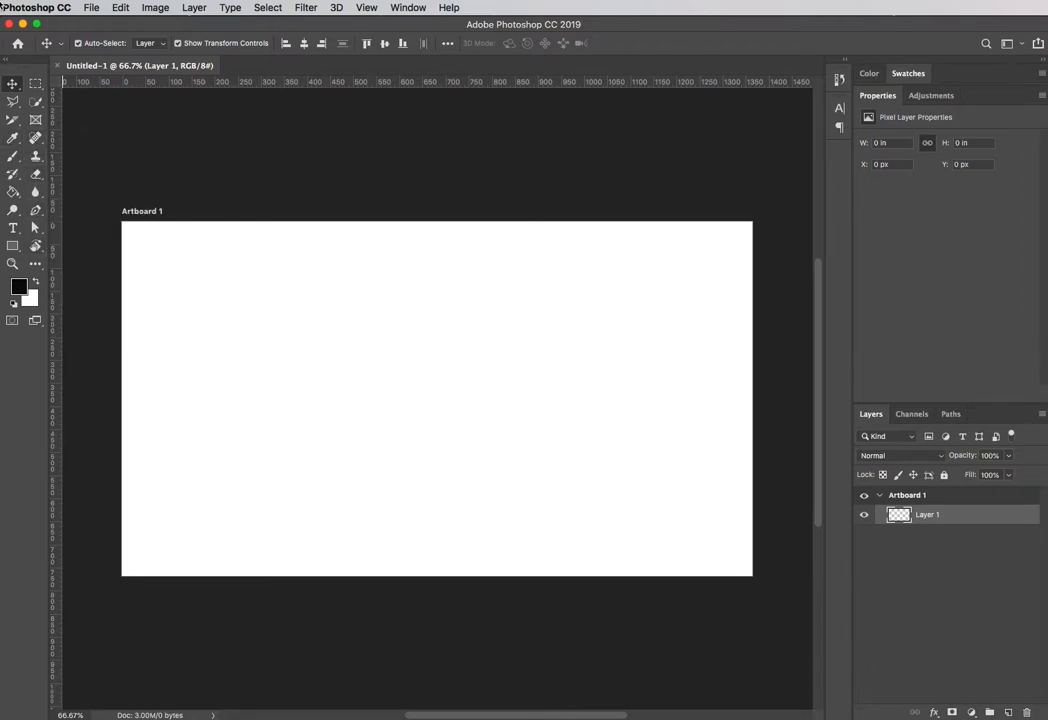
# Change the tool palette to a single column and restore its two-column layout
pyautogui.click(8, 62)
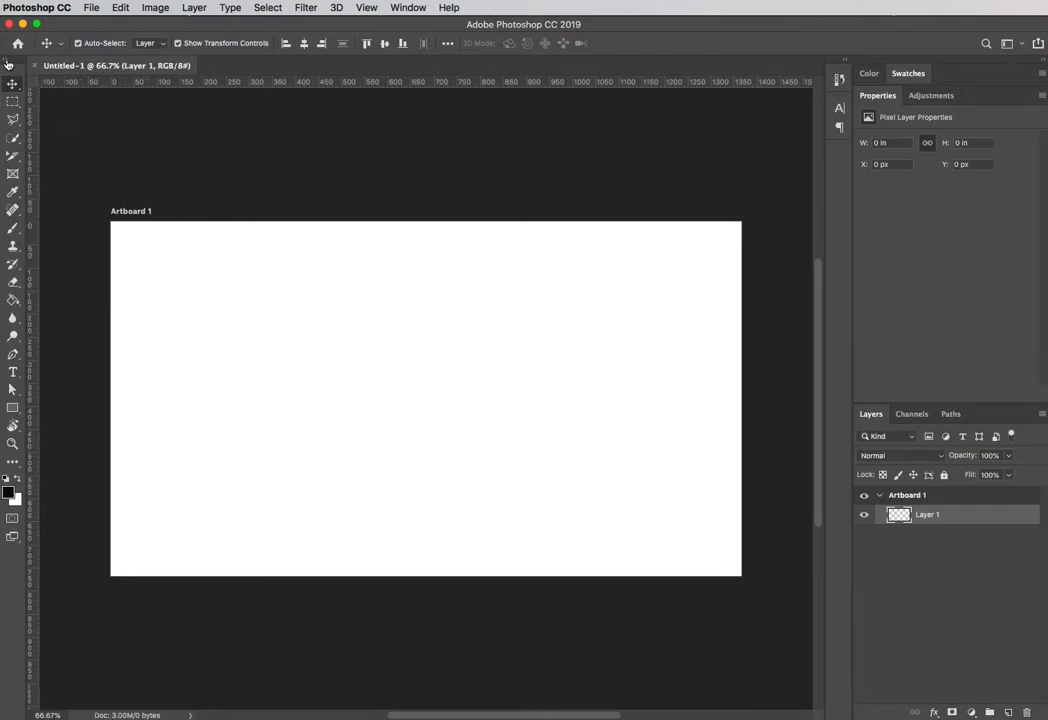
pyautogui.click(8, 62)
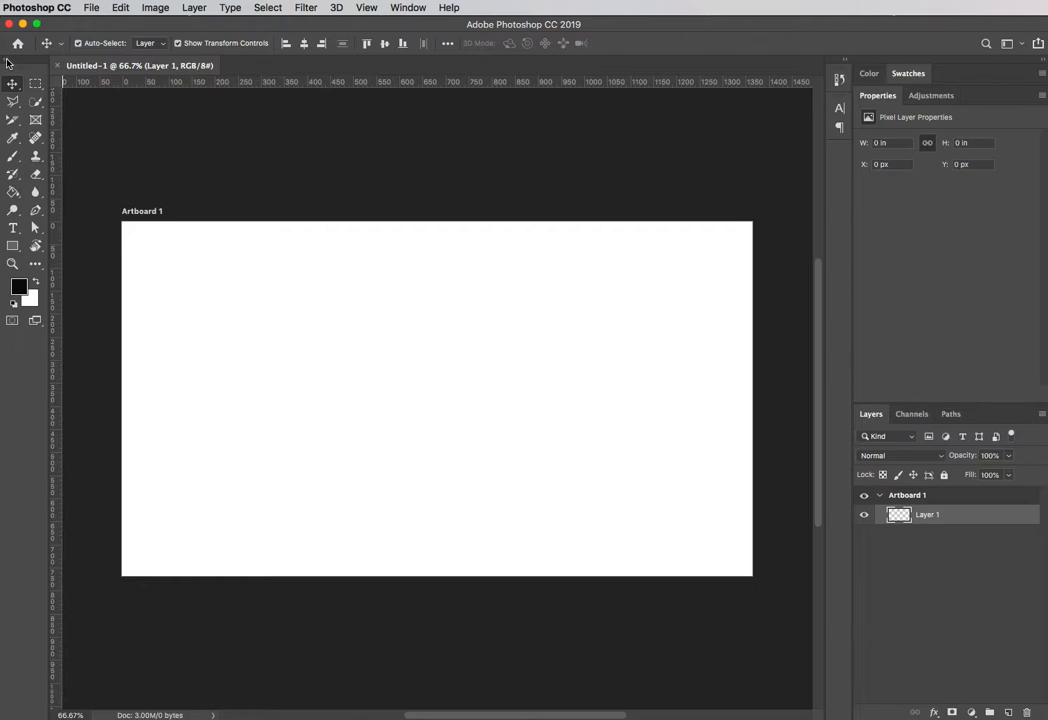
# Choose the Rectangle tool and set the foreground colour to blue #3876c3, using the hue-based colour picker
pyautogui.click(13, 247)
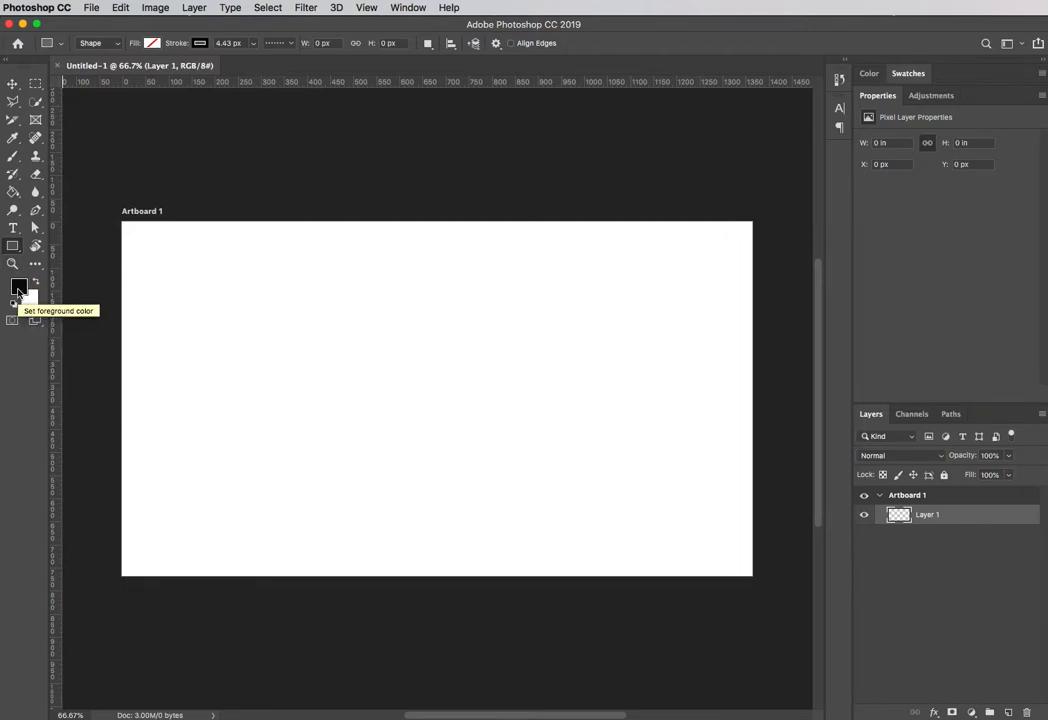
pyautogui.click(18, 290)
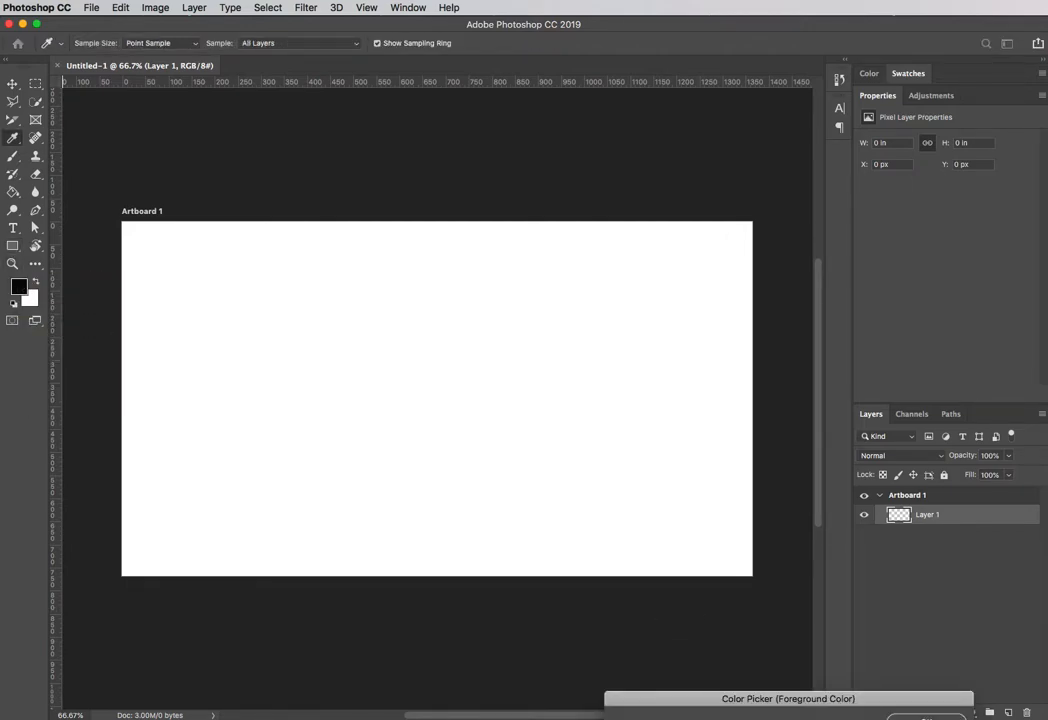
pyautogui.moveTo(686, 699); pyautogui.dragTo(588, 277)
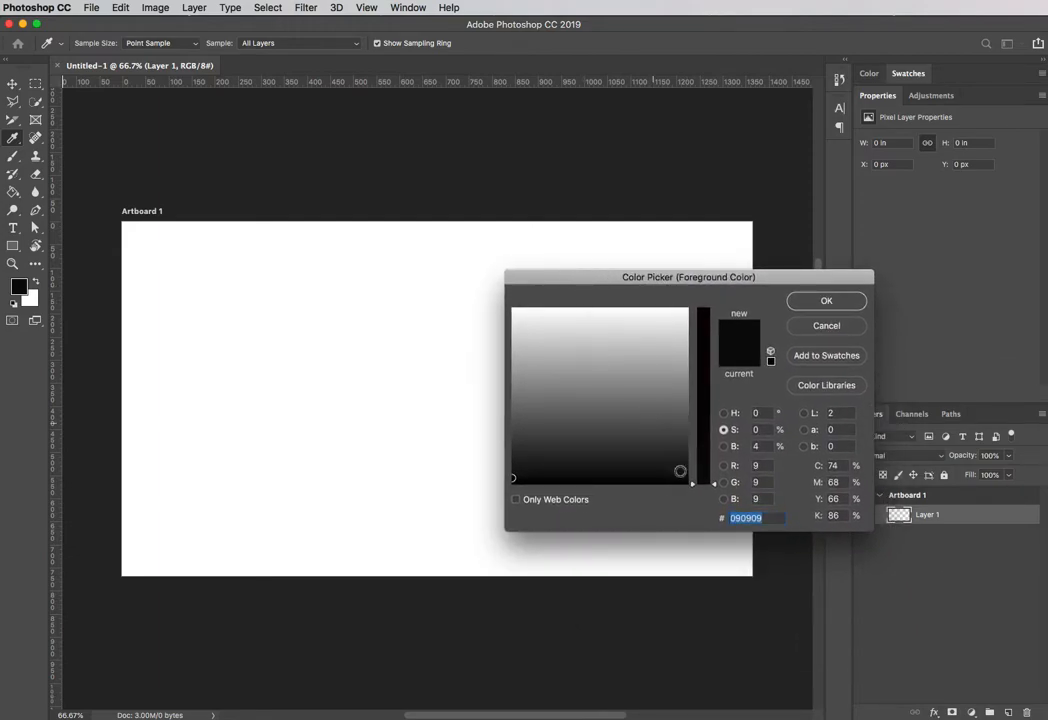
pyautogui.click(724, 413)
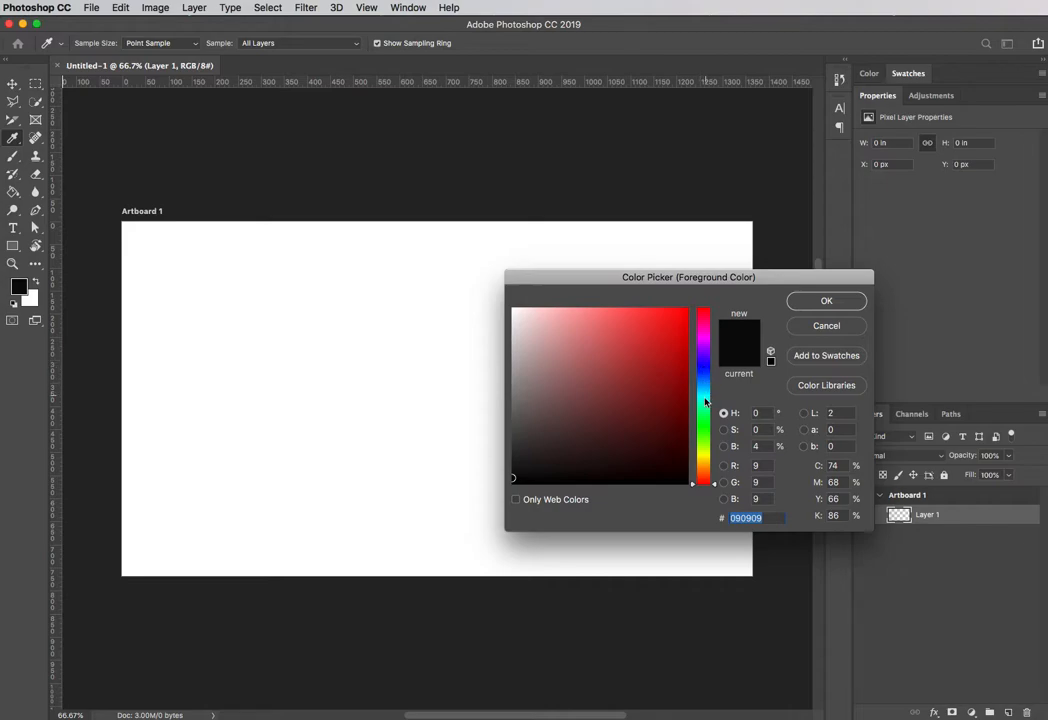
pyautogui.click(637, 349)
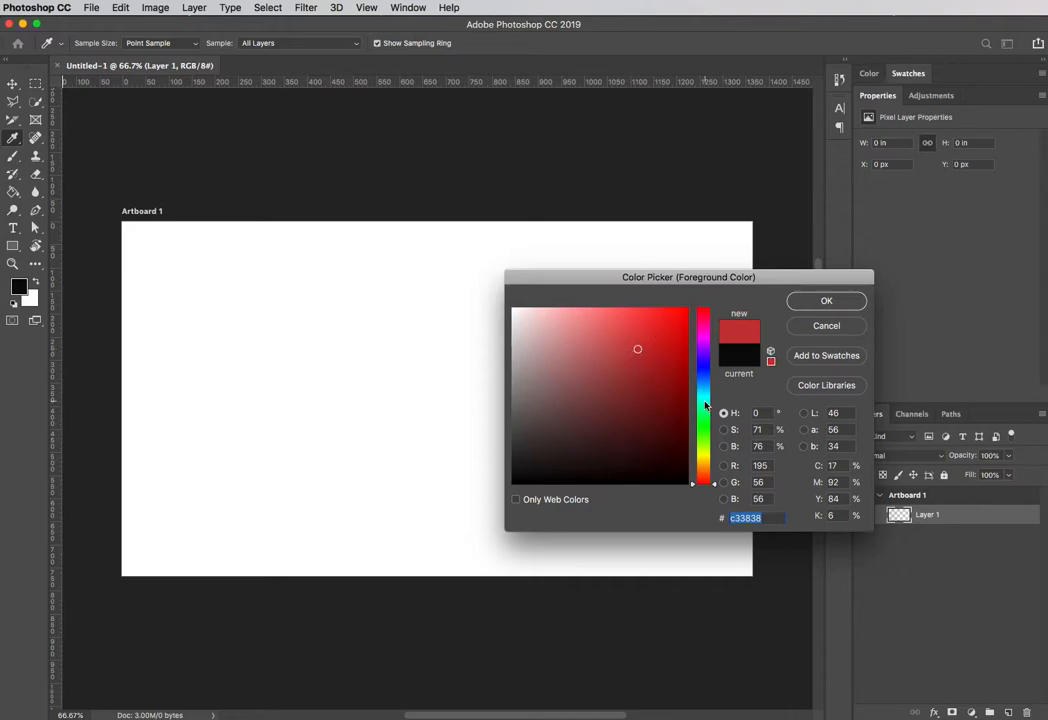
pyautogui.click(703, 380)
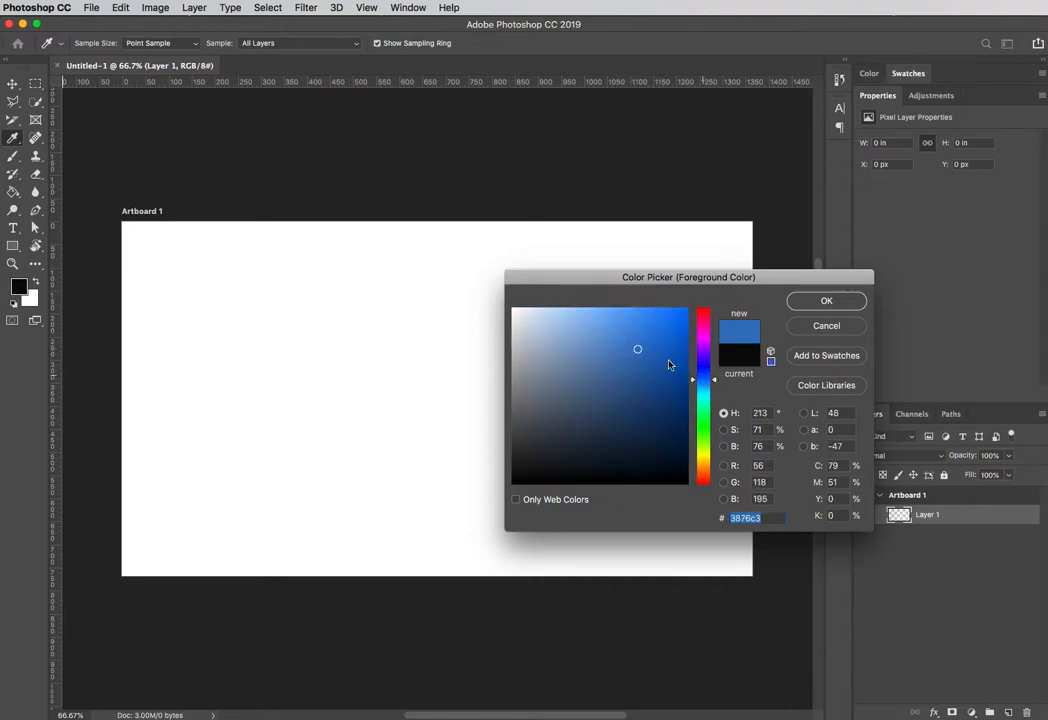
pyautogui.click(818, 300)
# Set the Rectangle tool's stroke to no colour
pyautogui.press('u')
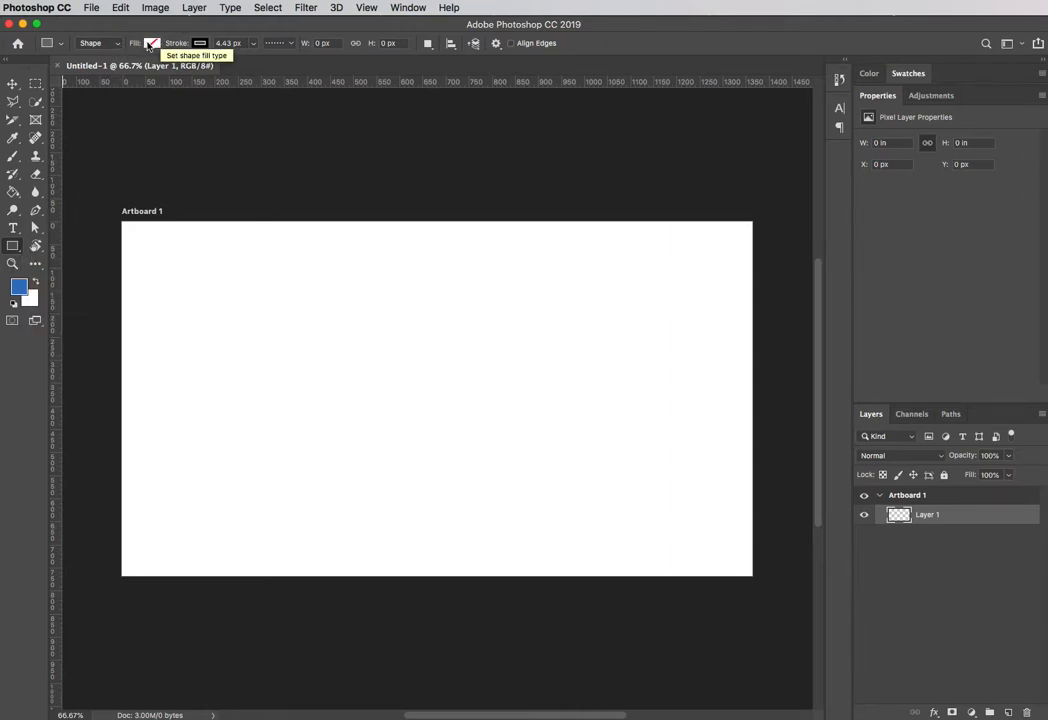
pyautogui.click(200, 44)
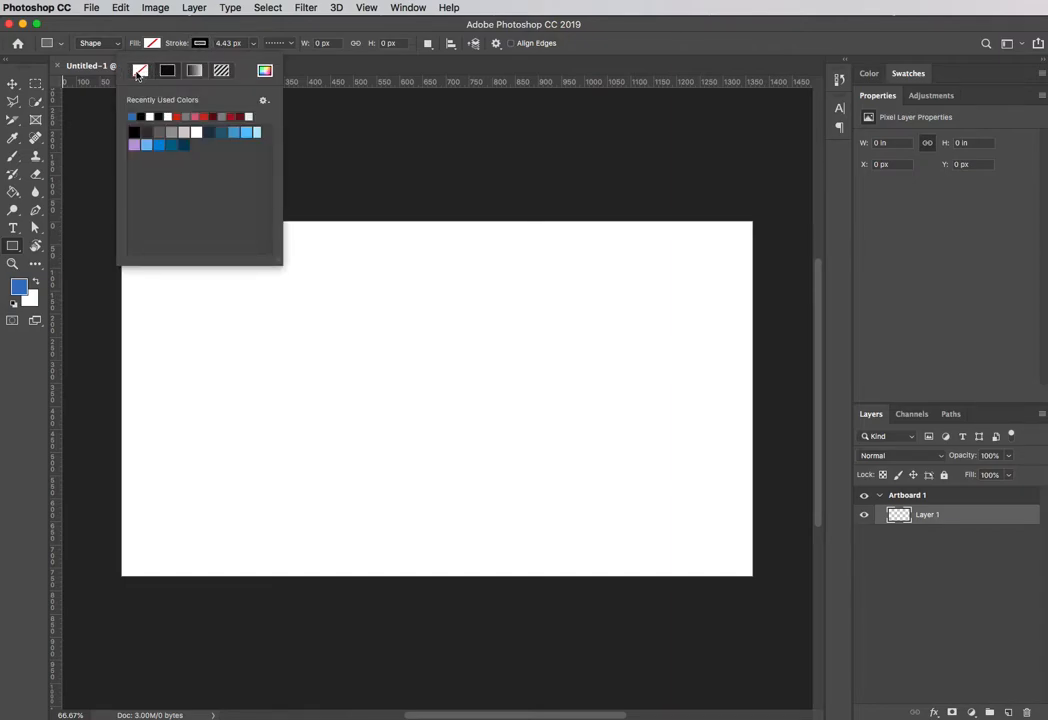
pyautogui.click(139, 76)
pyautogui.press('Return')
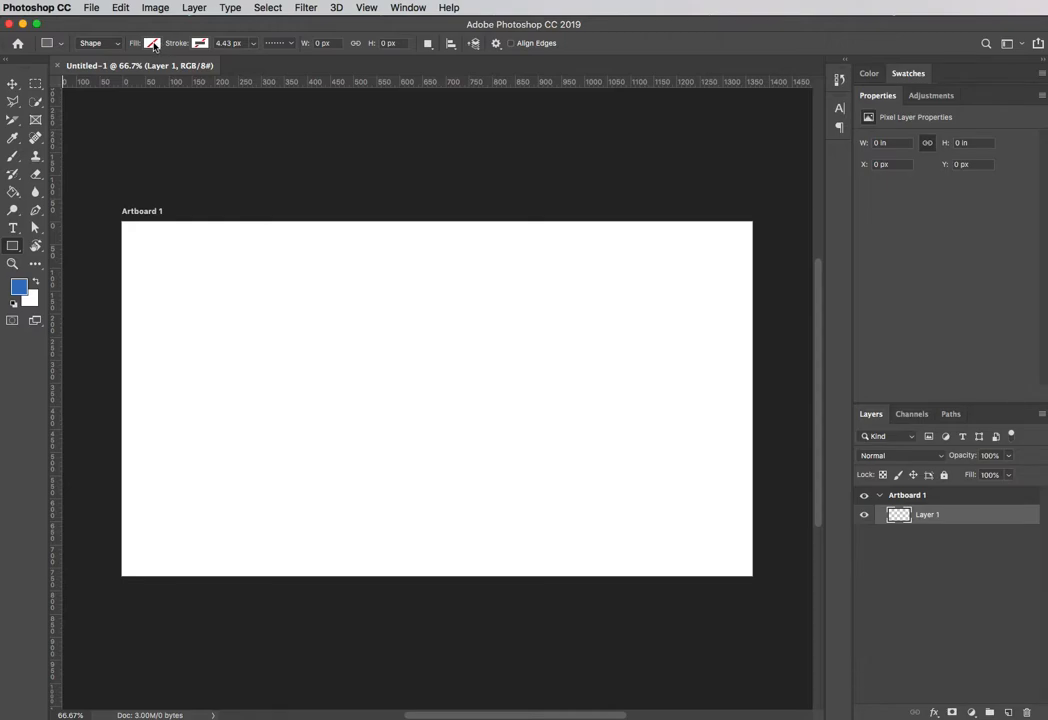
# Set the shape fill to the recently used blue and draw a rectangle about 353 x 214 px in the artboard's upper-left area
pyautogui.click(152, 43)
pyautogui.click(85, 116)
pyautogui.click(643, 26)
pyautogui.moveTo(169, 268); pyautogui.dragTo(333, 366)
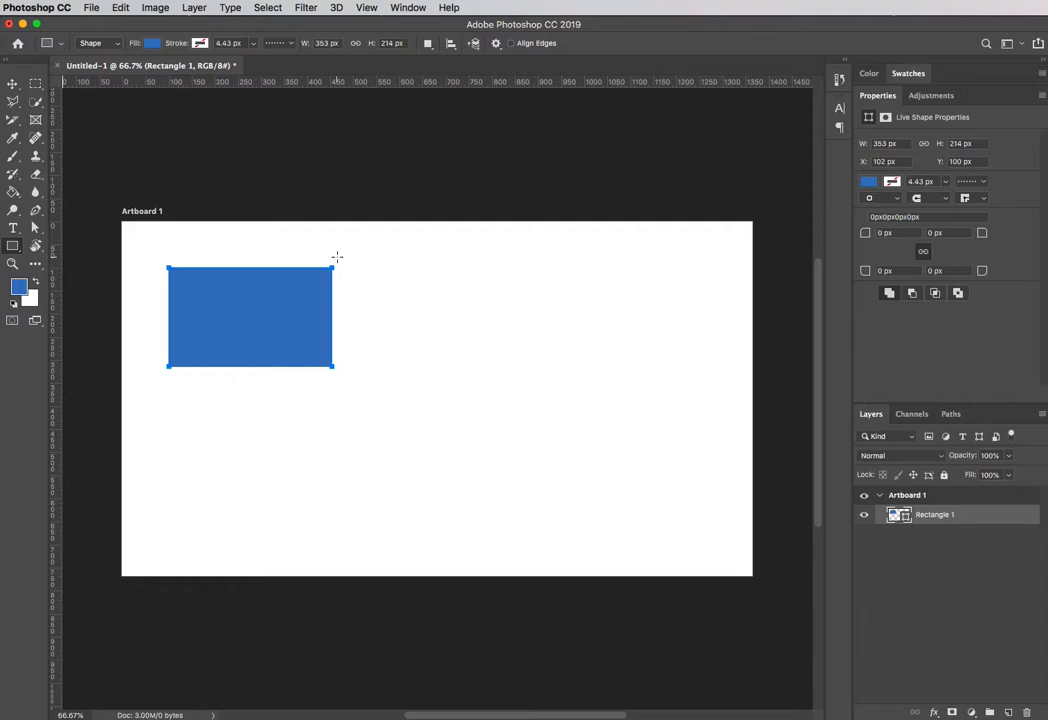
pyautogui.click(951, 579)
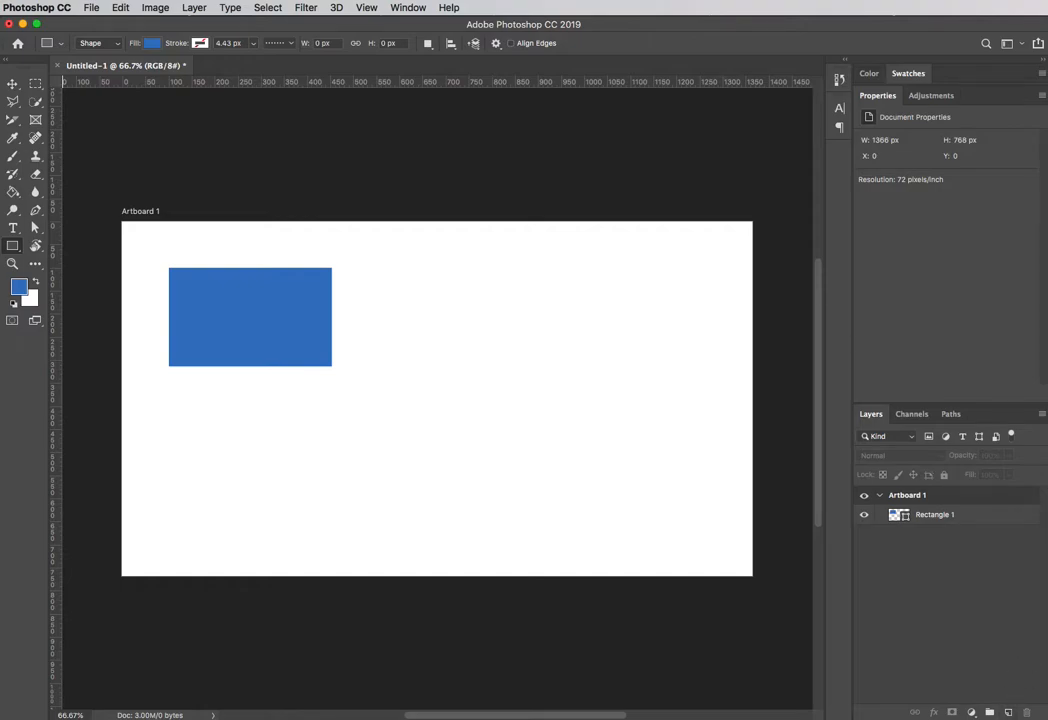
# Add a new layer and set the Ellipse tool's fill to yellow #e6da54
pyautogui.click(1008, 712)
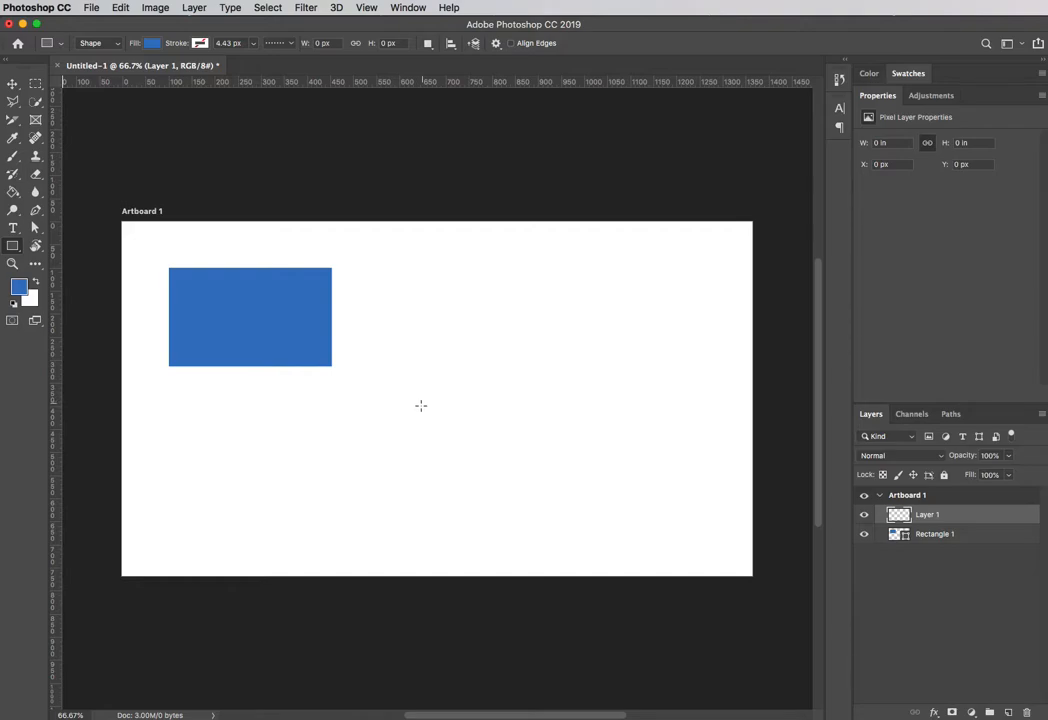
pyautogui.click(14, 246)
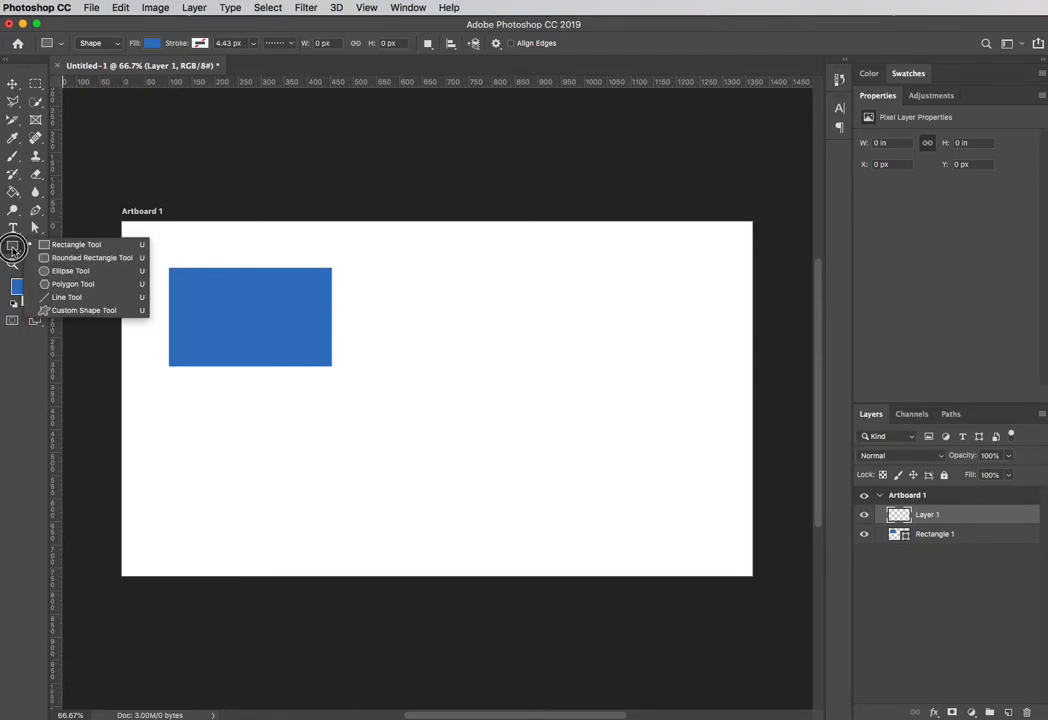
pyautogui.click(77, 271)
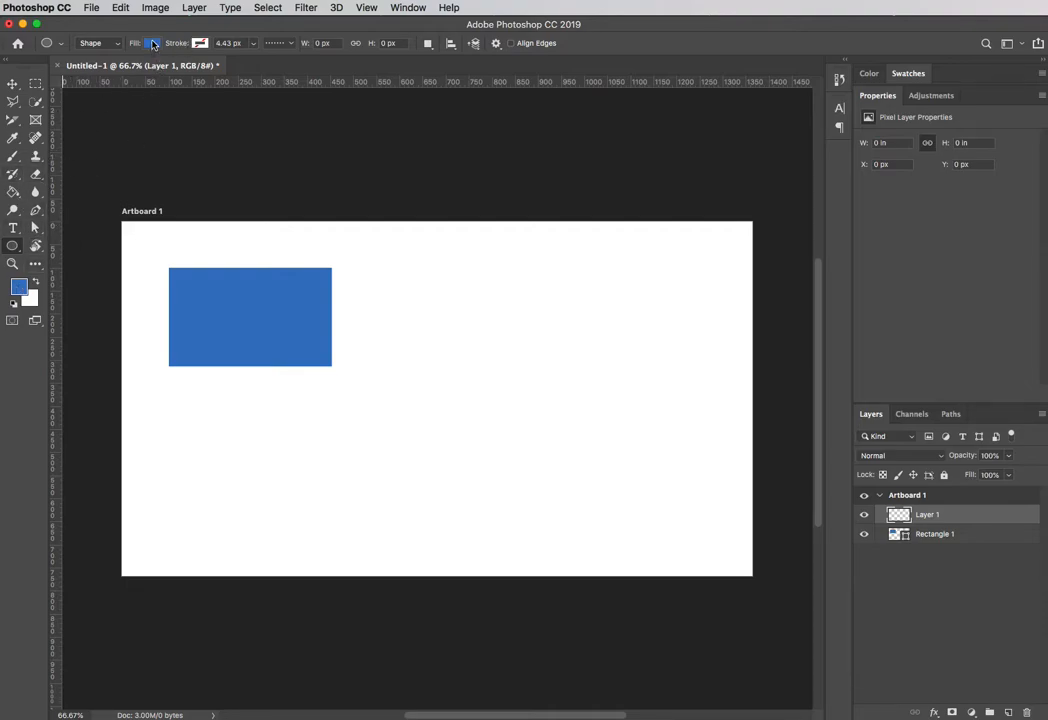
pyautogui.click(152, 44)
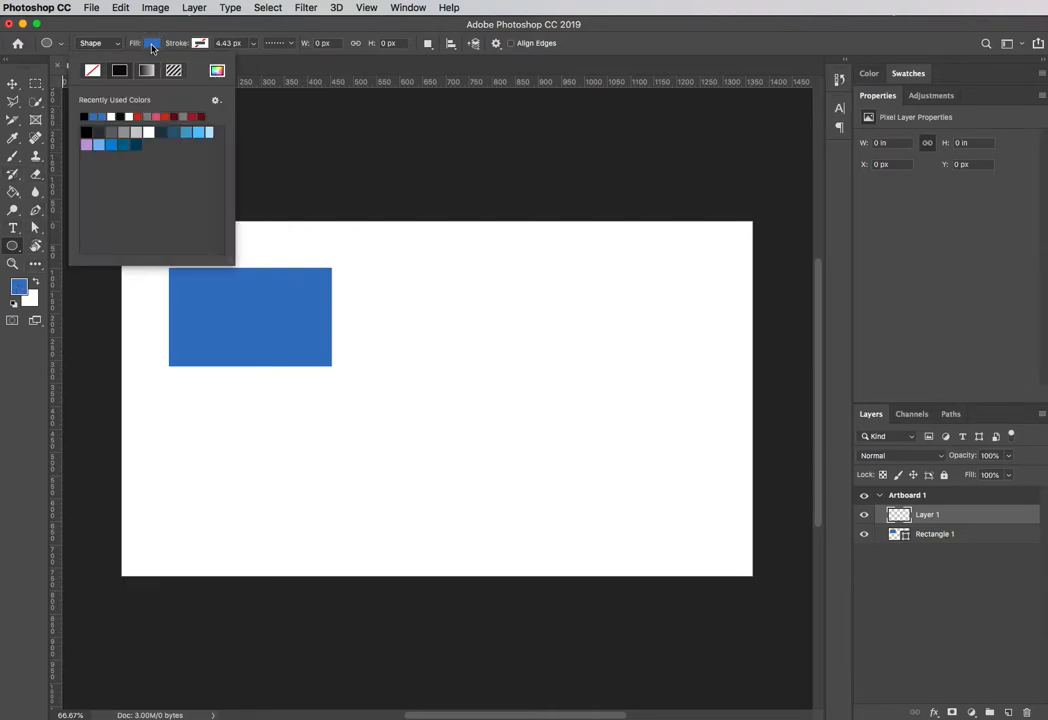
pyautogui.click(217, 71)
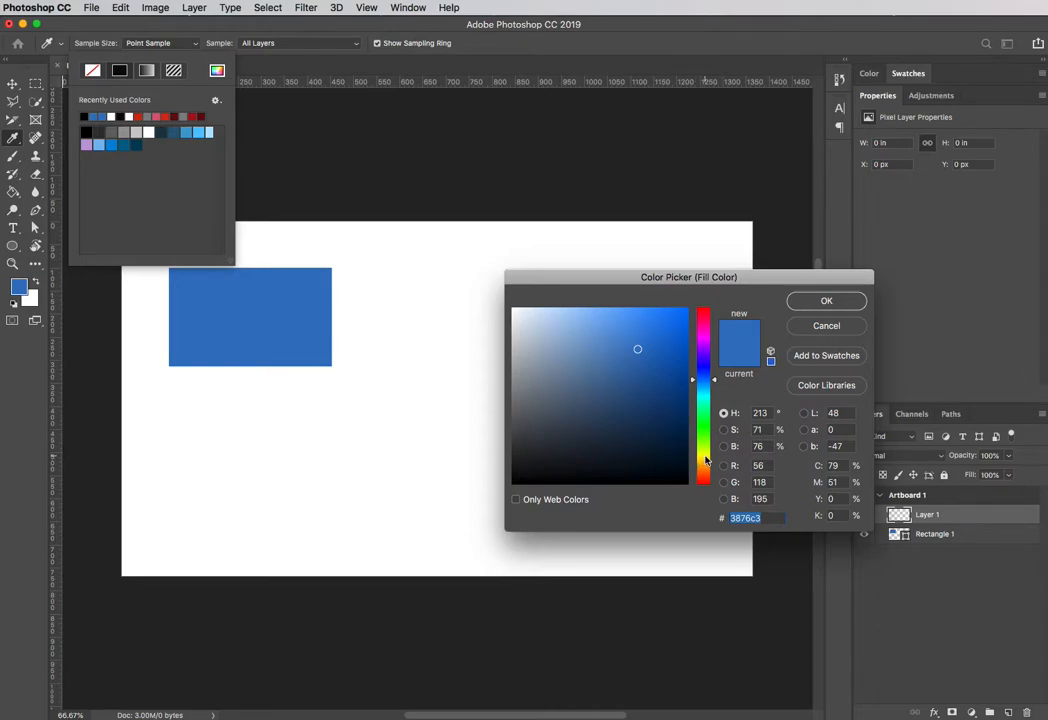
pyautogui.click(705, 457)
pyautogui.click(623, 325)
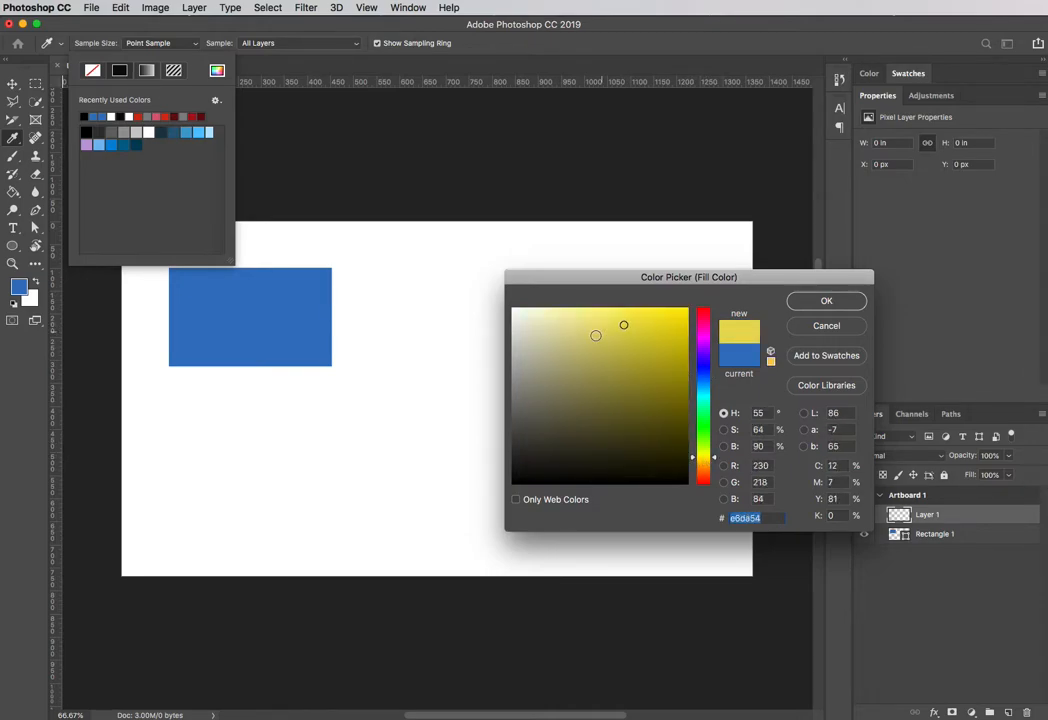
pyautogui.click(827, 305)
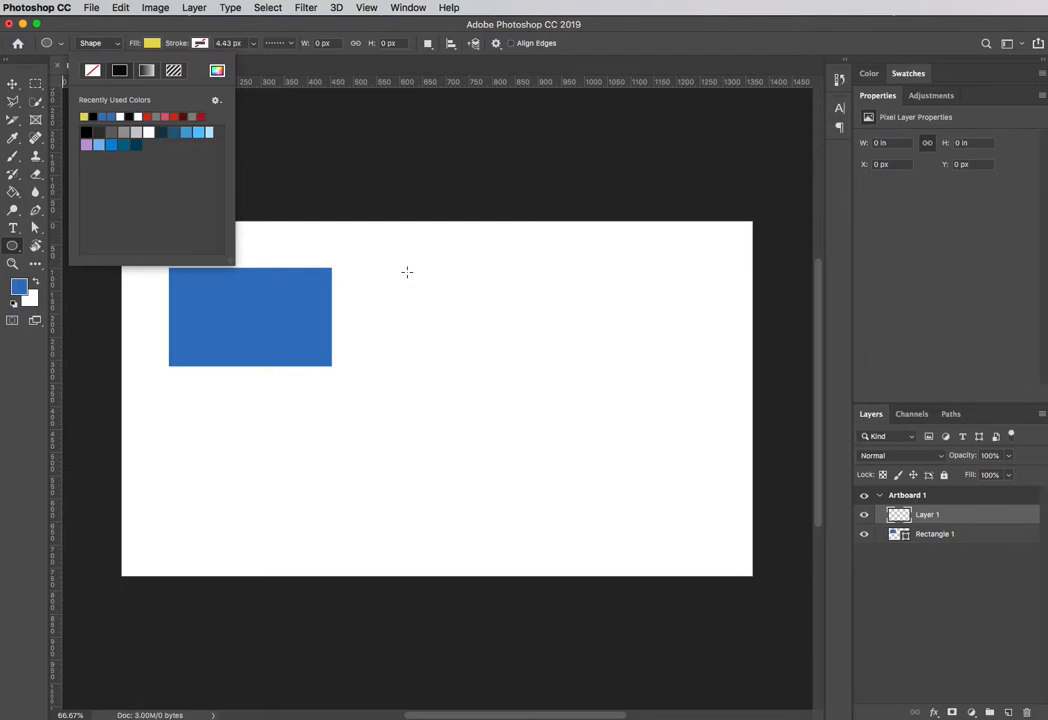
# Draw a circle about 260 px in diameter to the right of the blue rectangle and deselect its layer
pyautogui.moveTo(407, 272); pyautogui.dragTo(559, 394)
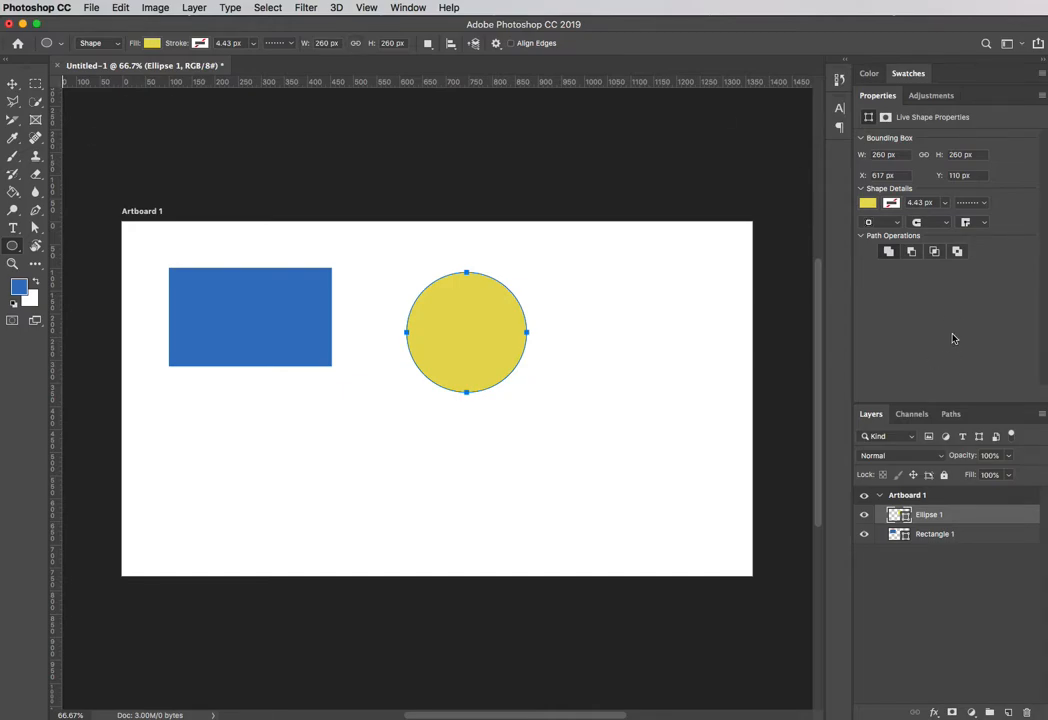
pyautogui.click(940, 589)
pyautogui.click(958, 514)
pyautogui.click(971, 592)
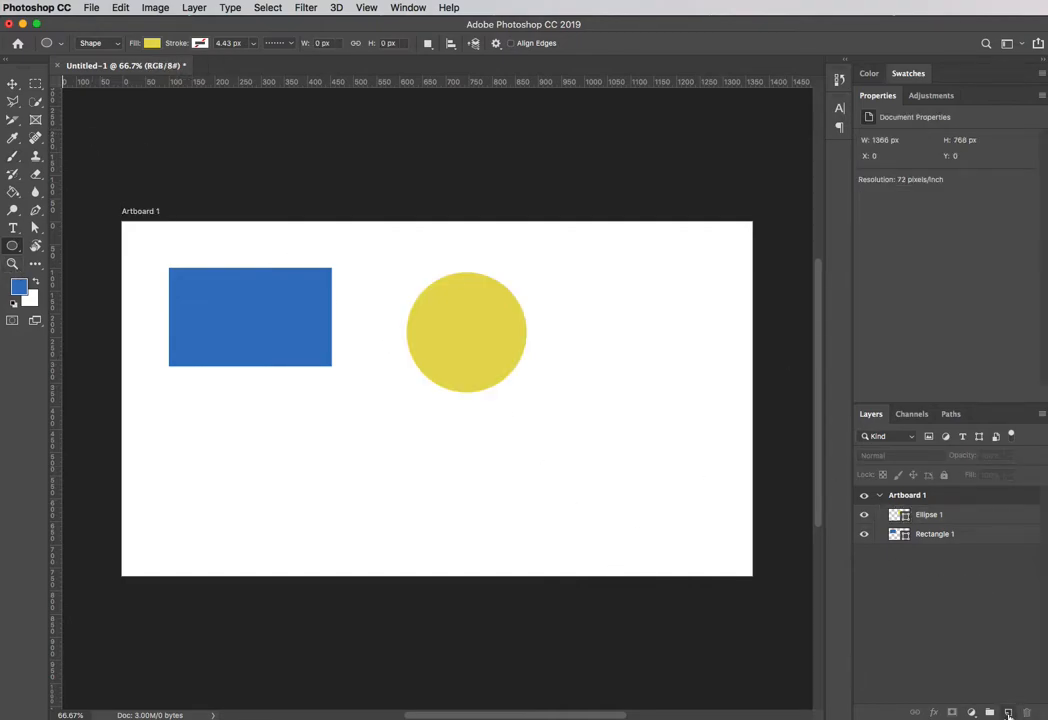
# Add a new layer and set the Polygon tool to 6 sides
pyautogui.click(1008, 712)
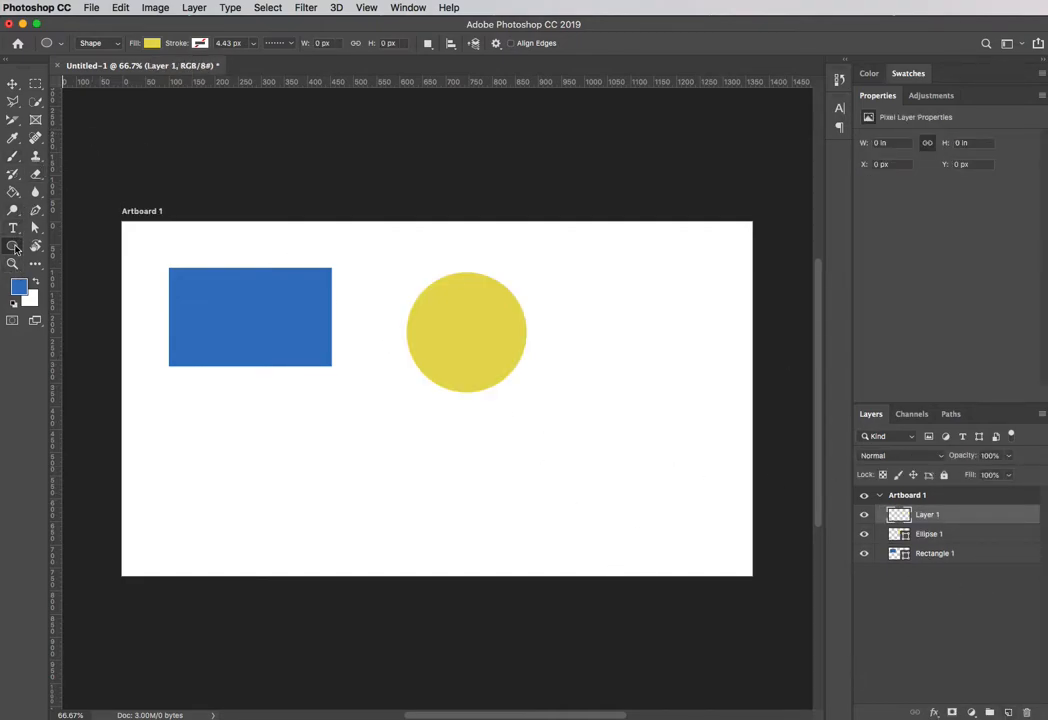
pyautogui.rightClick(14, 247)
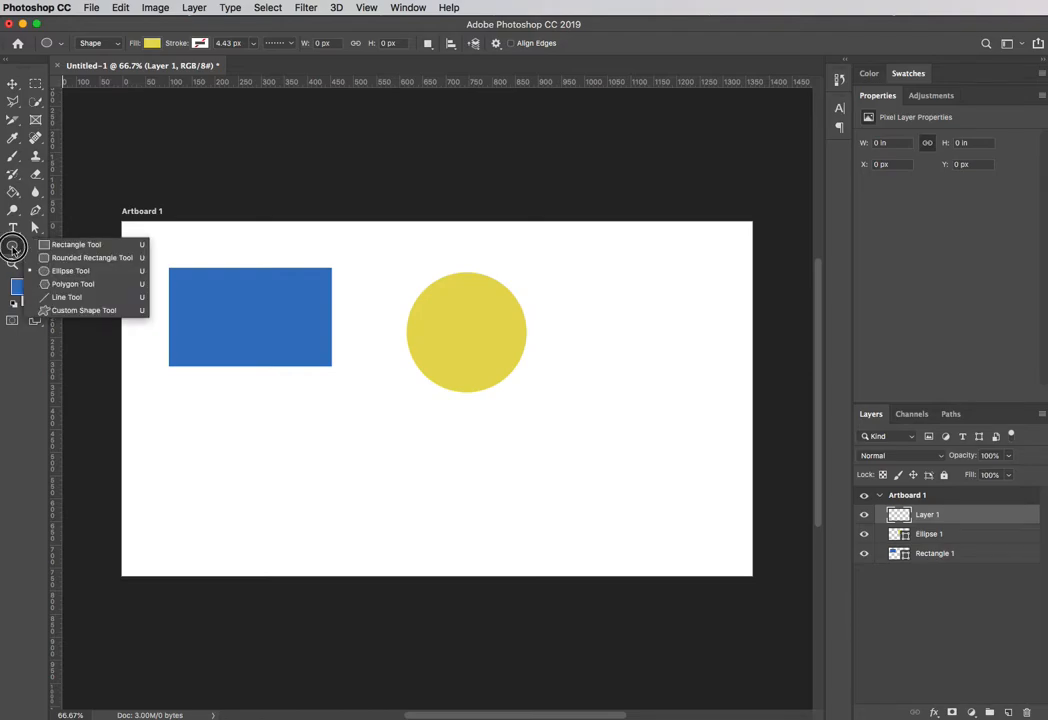
pyautogui.click(90, 285)
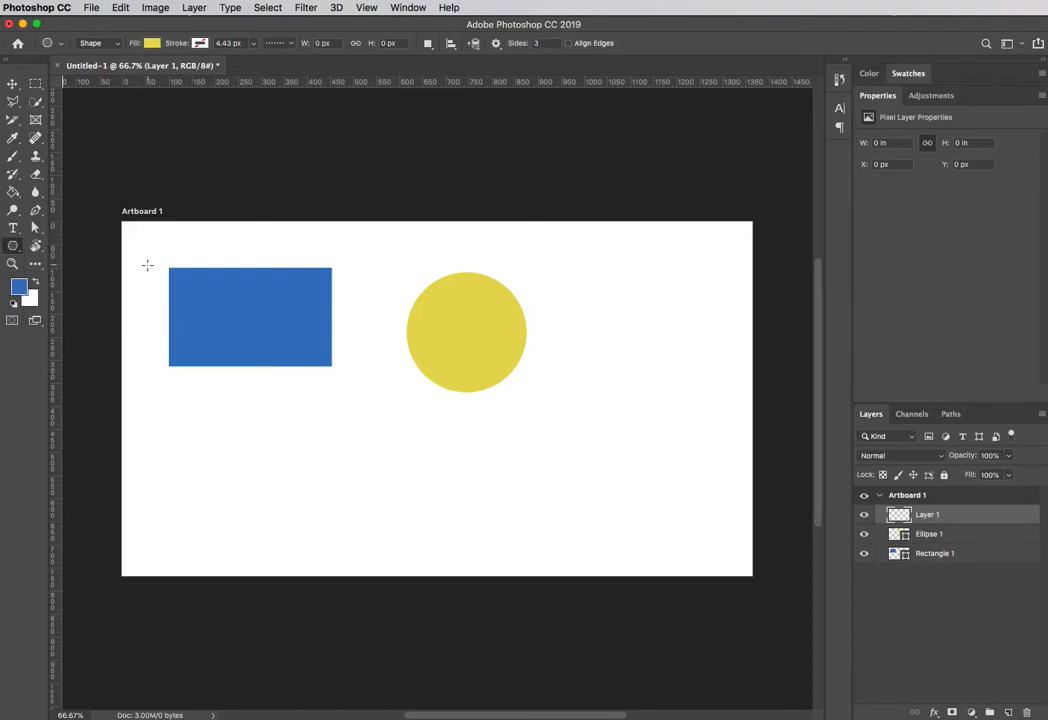
pyautogui.click(516, 45)
pyautogui.write('6')
# Set the Polygon tool's fill to dark green #134f2f and draw a hexagon about 264 px wide below the blue rectangle
pyautogui.click(151, 44)
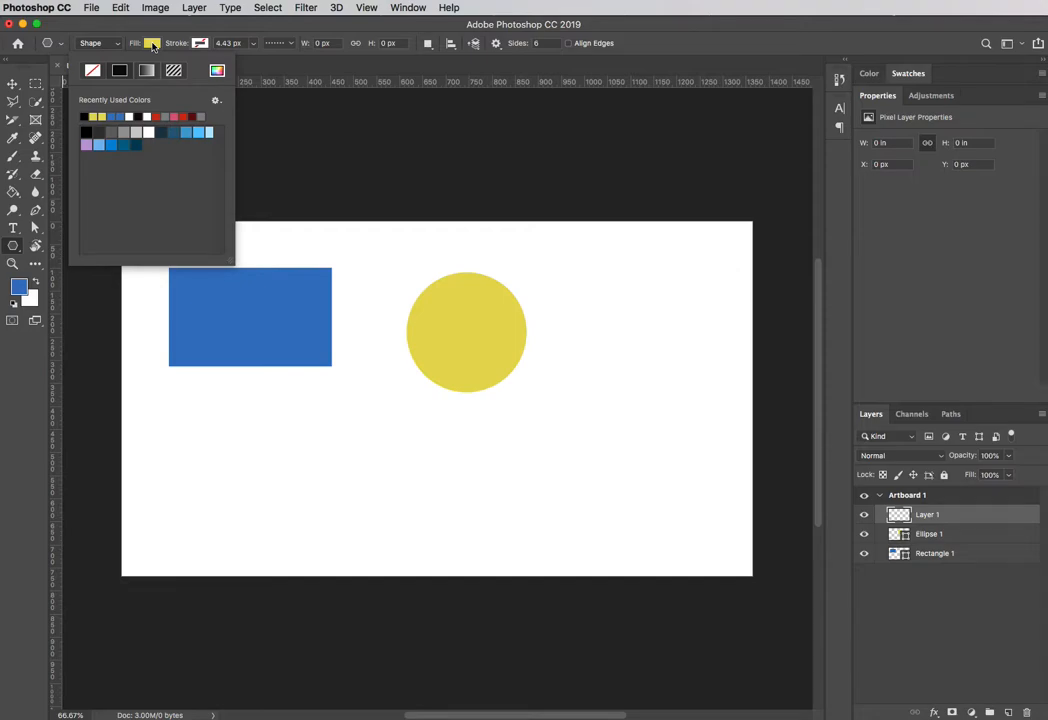
pyautogui.click(216, 71)
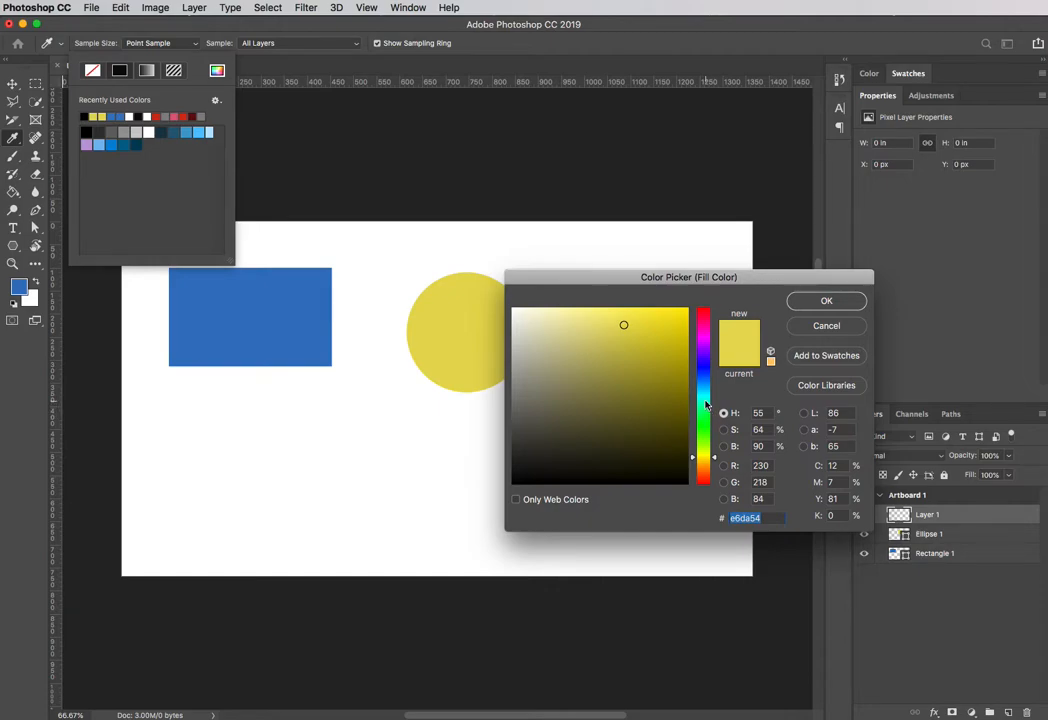
pyautogui.click(707, 415)
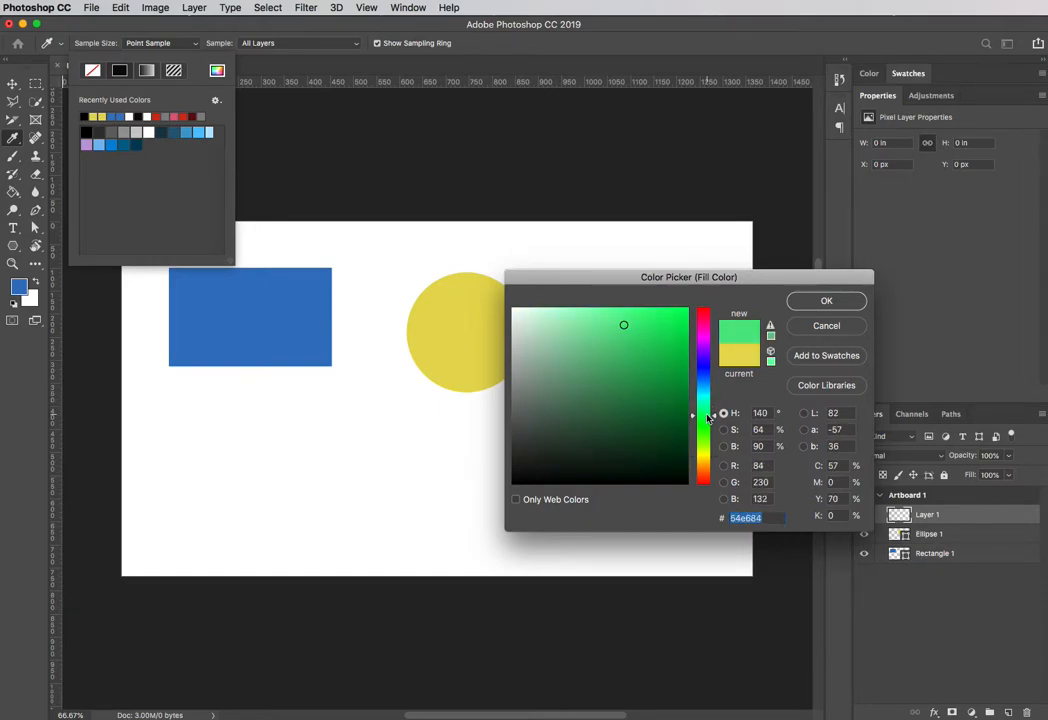
pyautogui.click(707, 411)
pyautogui.click(638, 399)
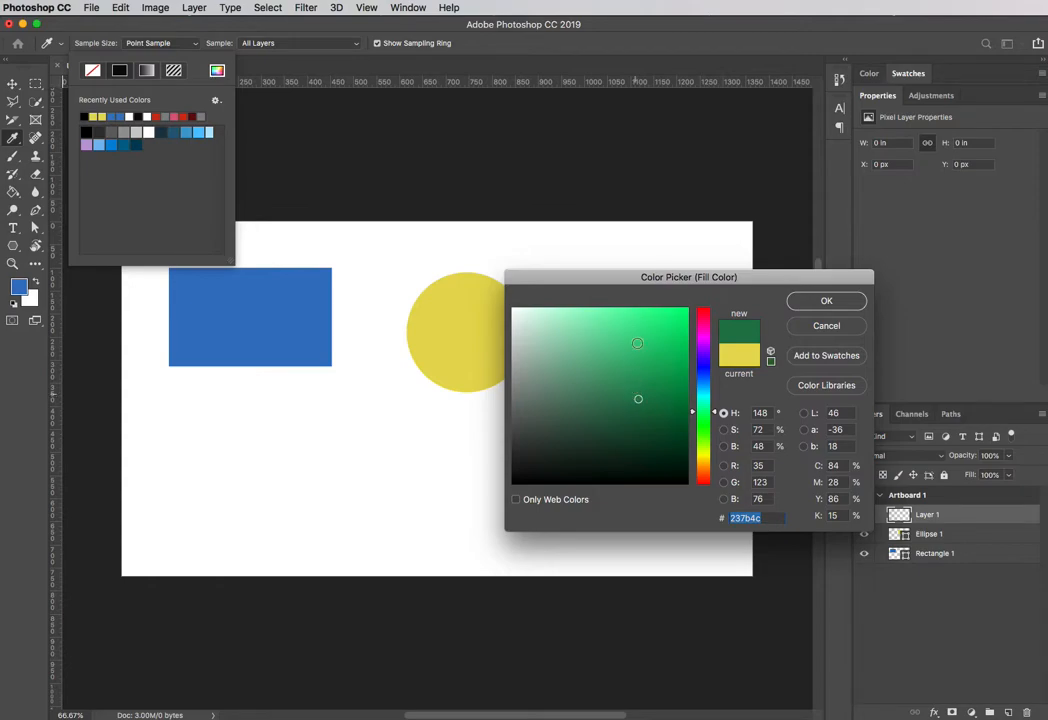
pyautogui.click(645, 429)
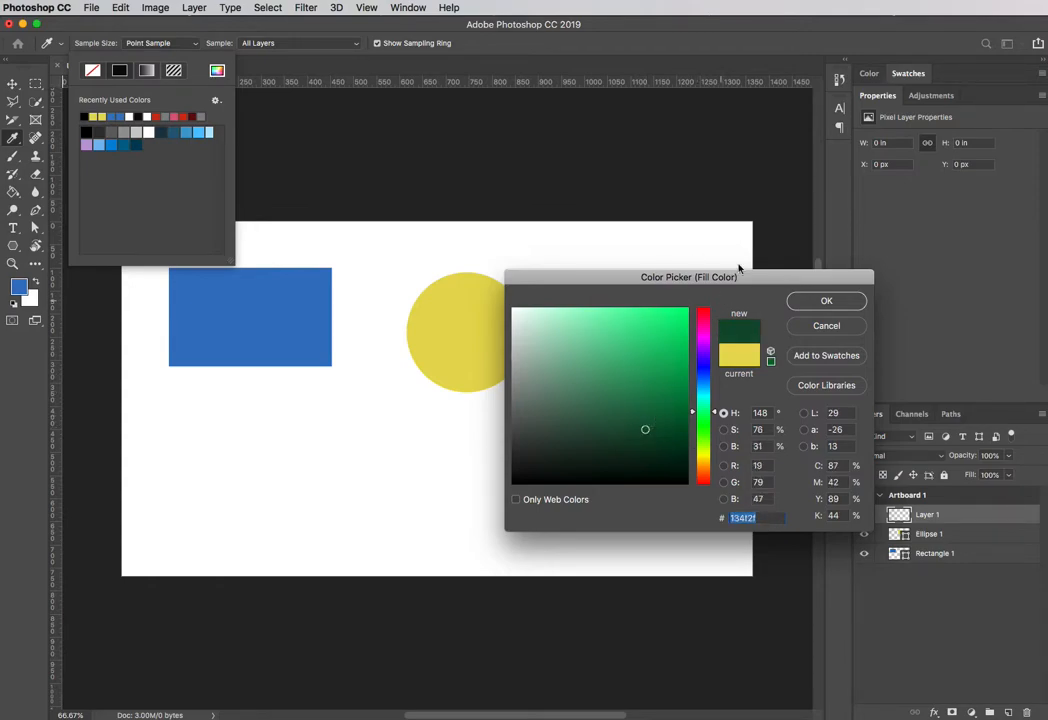
pyautogui.click(826, 301)
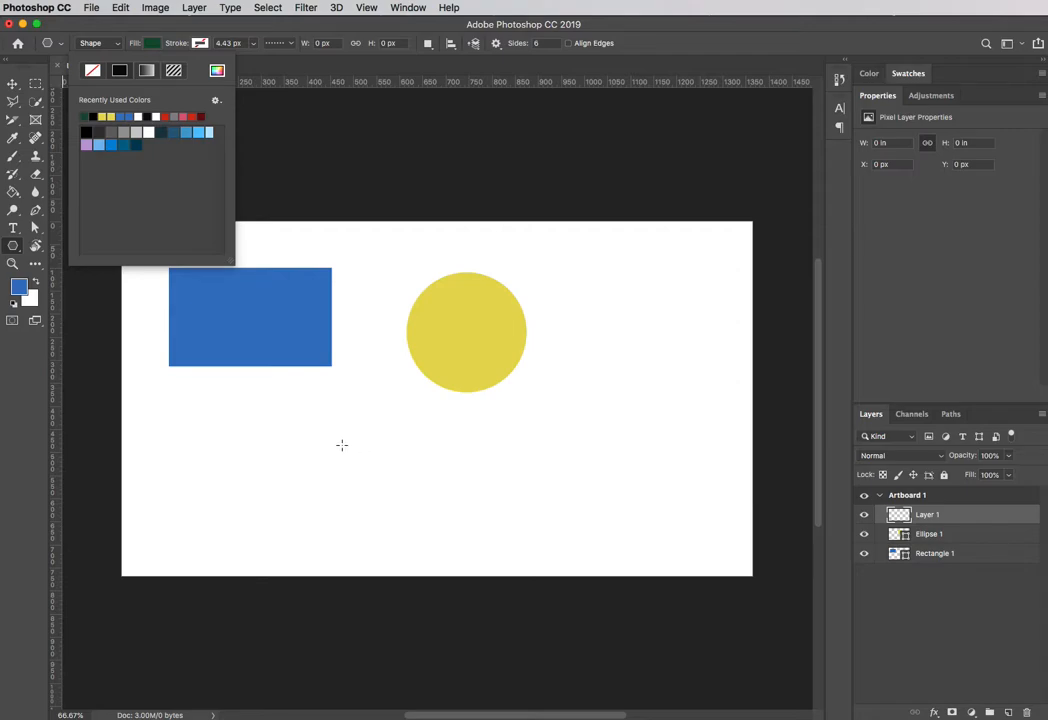
pyautogui.moveTo(315, 430); pyautogui.dragTo(387, 475)
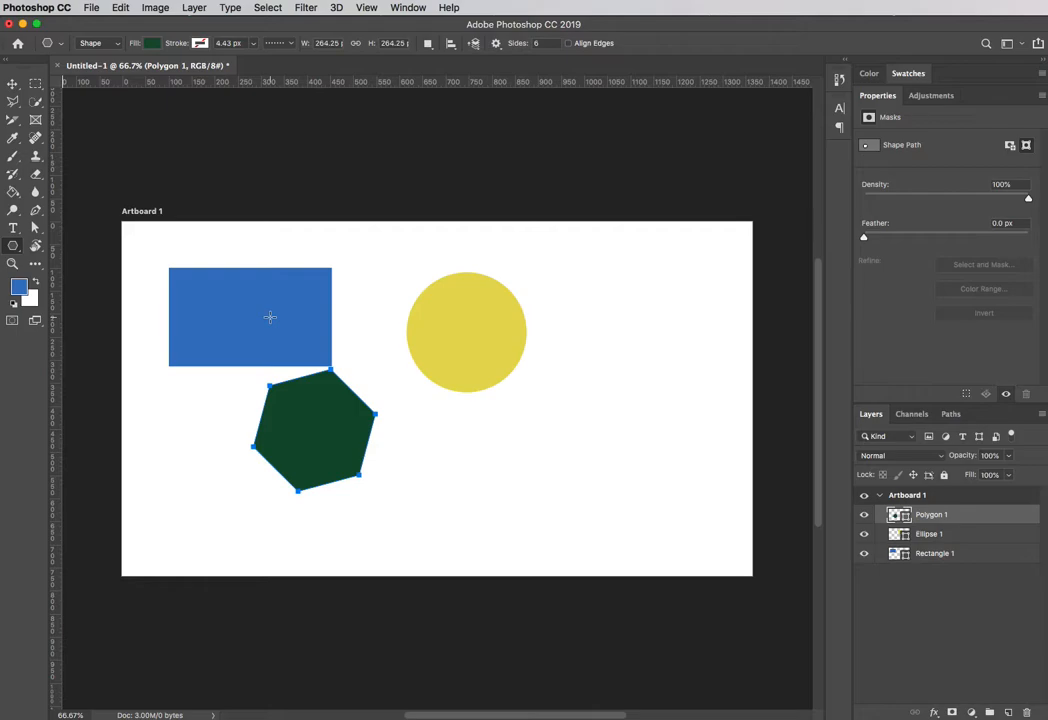
# Move the green hexagon so that it overlaps the lower-right corner of the blue rectangle
pyautogui.click(11, 88)
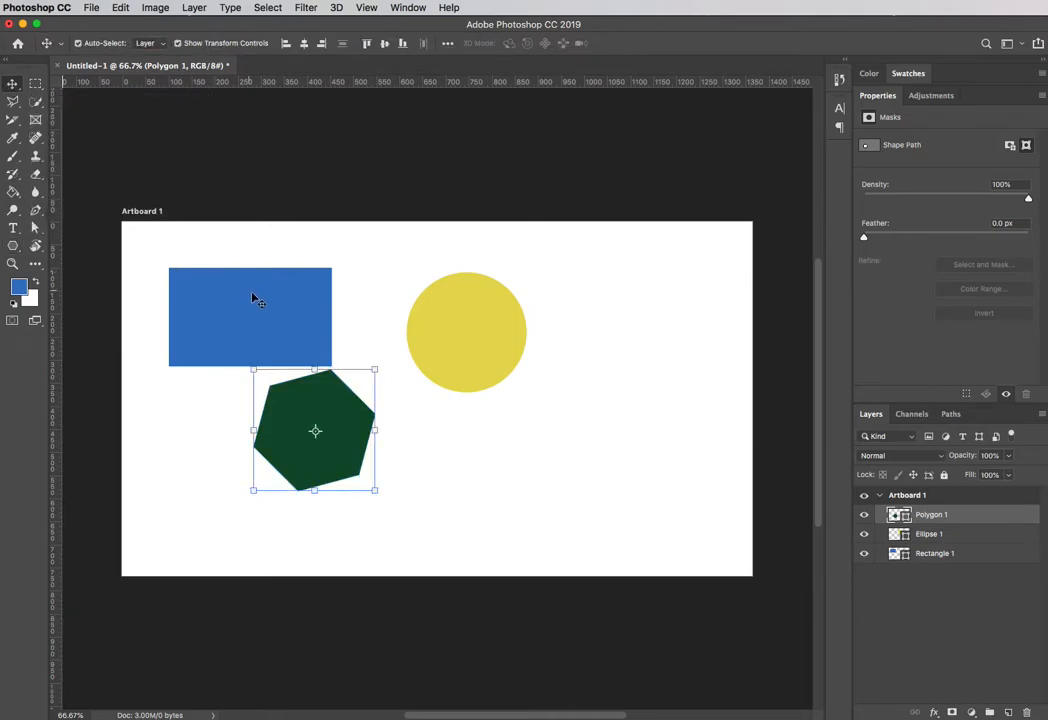
pyautogui.moveTo(328, 410); pyautogui.dragTo(372, 459)
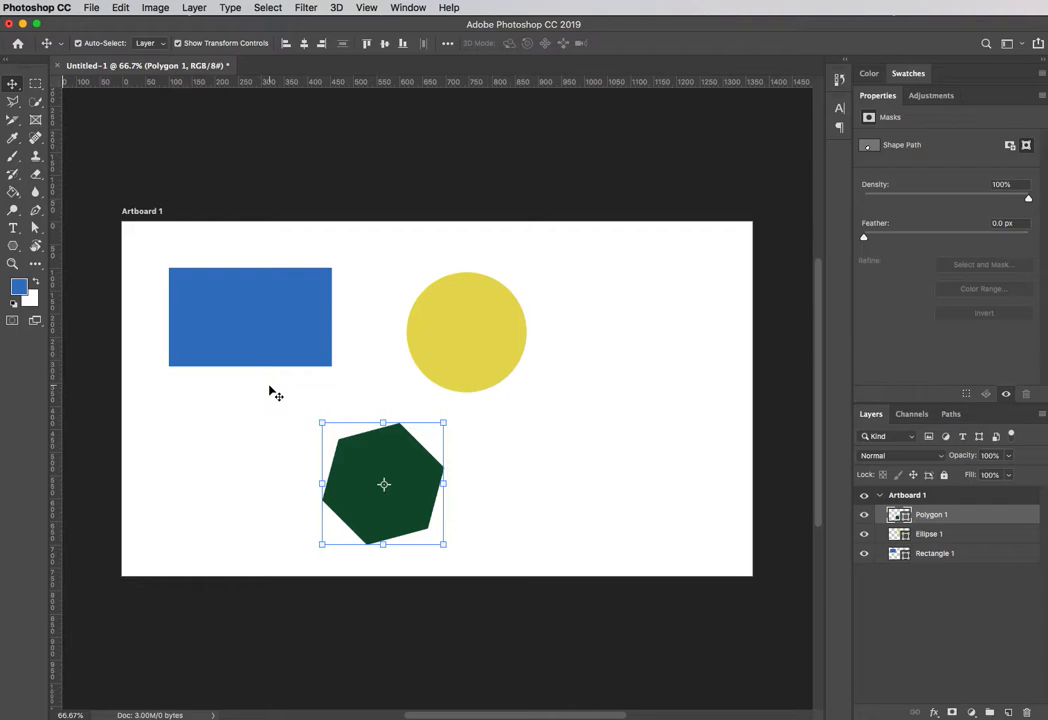
pyautogui.moveTo(384, 447); pyautogui.dragTo(320, 326)
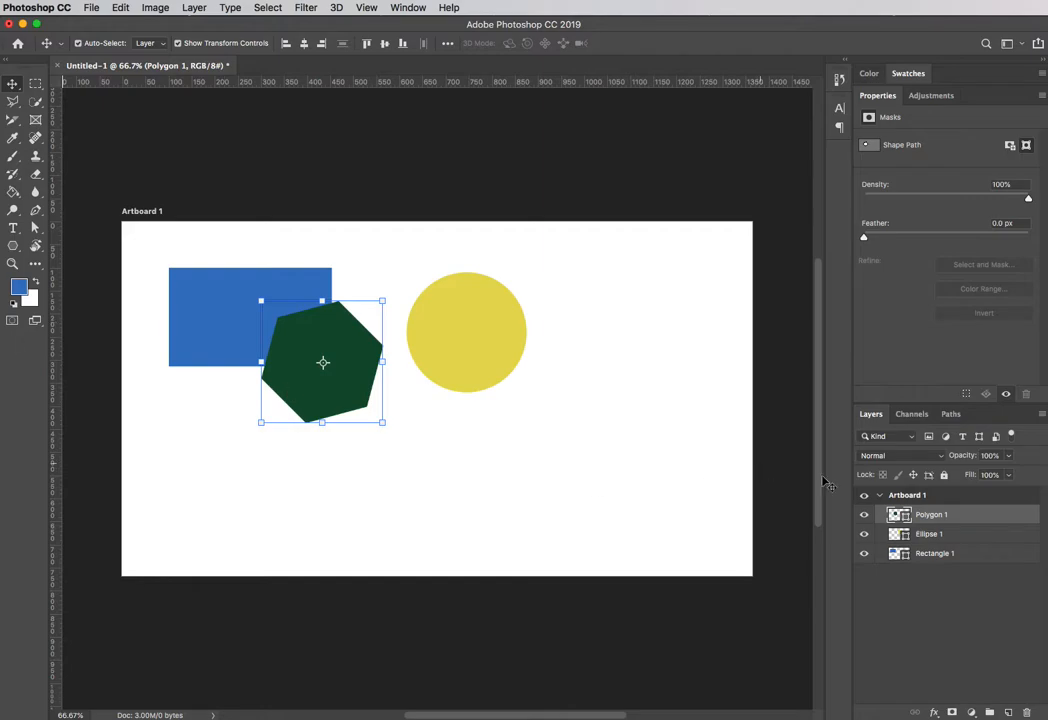
# Reorder the hexagon's layer to the bottom of the artboard's stack, beneath the rectangle, and deselect it
pyautogui.click(964, 518)
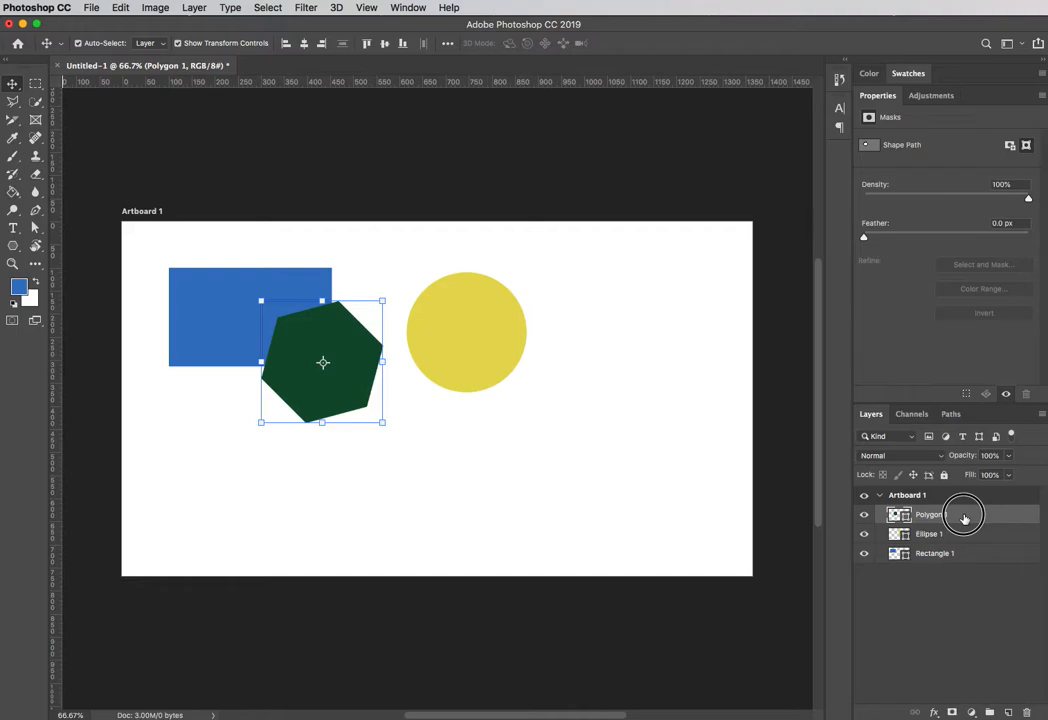
pyautogui.moveTo(964, 518); pyautogui.dragTo(963, 570)
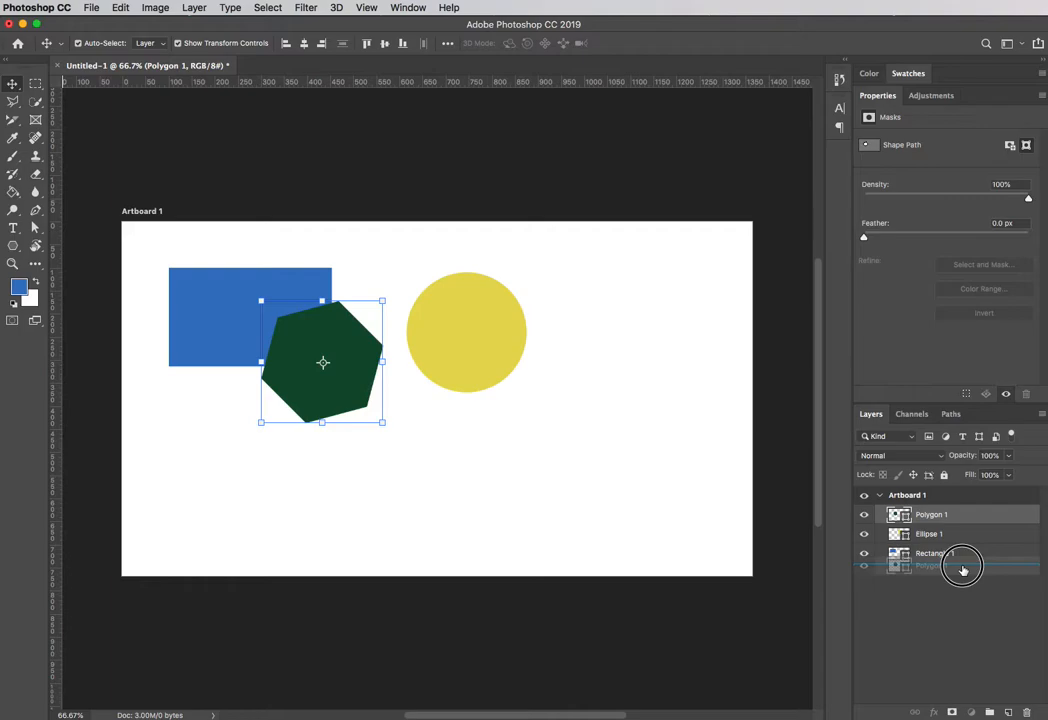
pyautogui.moveTo(963, 570); pyautogui.dragTo(961, 566)
pyautogui.moveTo(961, 519); pyautogui.dragTo(965, 560)
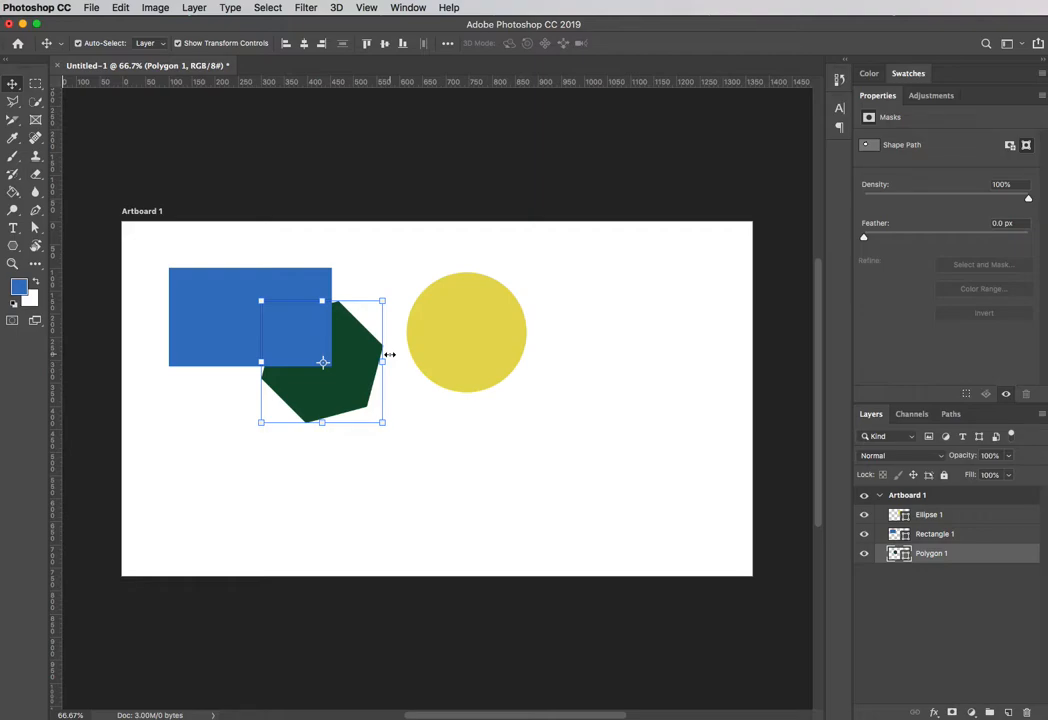
pyautogui.click(975, 618)
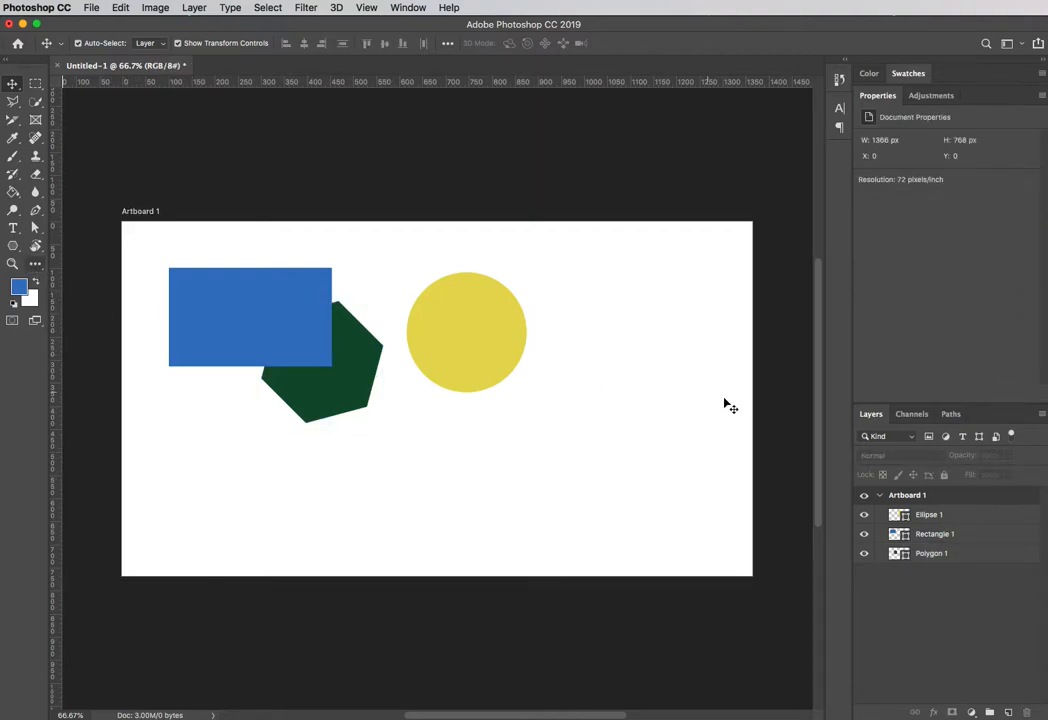
# Move the yellow circle to X 455 px, Y 138 px so it overlaps the hexagon, and deselect its layer
pyautogui.click(481, 350)
pyautogui.moveTo(481, 350)
pyautogui.mouseDown()
pyautogui.moveTo(451, 358)
pyautogui.moveTo(398, 325)
pyautogui.moveTo(412, 344)
pyautogui.moveTo(397, 358)
pyautogui.moveTo(412, 346)
pyautogui.moveTo(421, 358)
pyautogui.moveTo(390, 368)
pyautogui.moveTo(521, 353)
pyautogui.moveTo(521, 403)
pyautogui.moveTo(374, 344)
pyautogui.moveTo(568, 334)
pyautogui.moveTo(468, 342)
pyautogui.mouseUp()
pyautogui.click(540, 246)
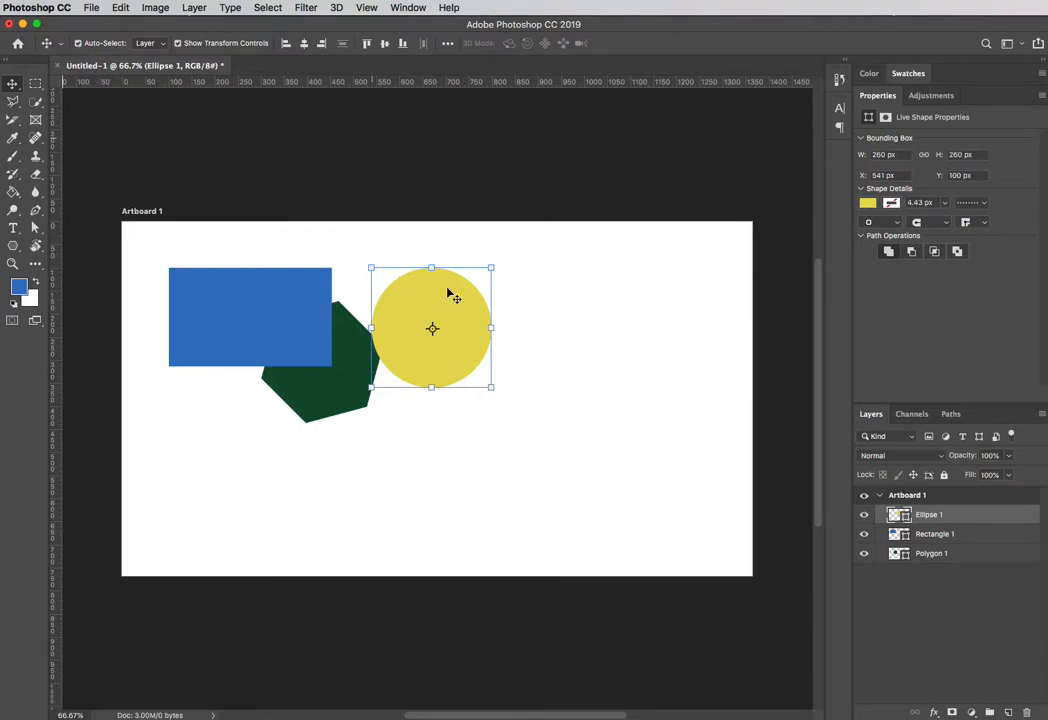
pyautogui.moveTo(452, 320); pyautogui.dragTo(404, 345)
pyautogui.click(947, 636)
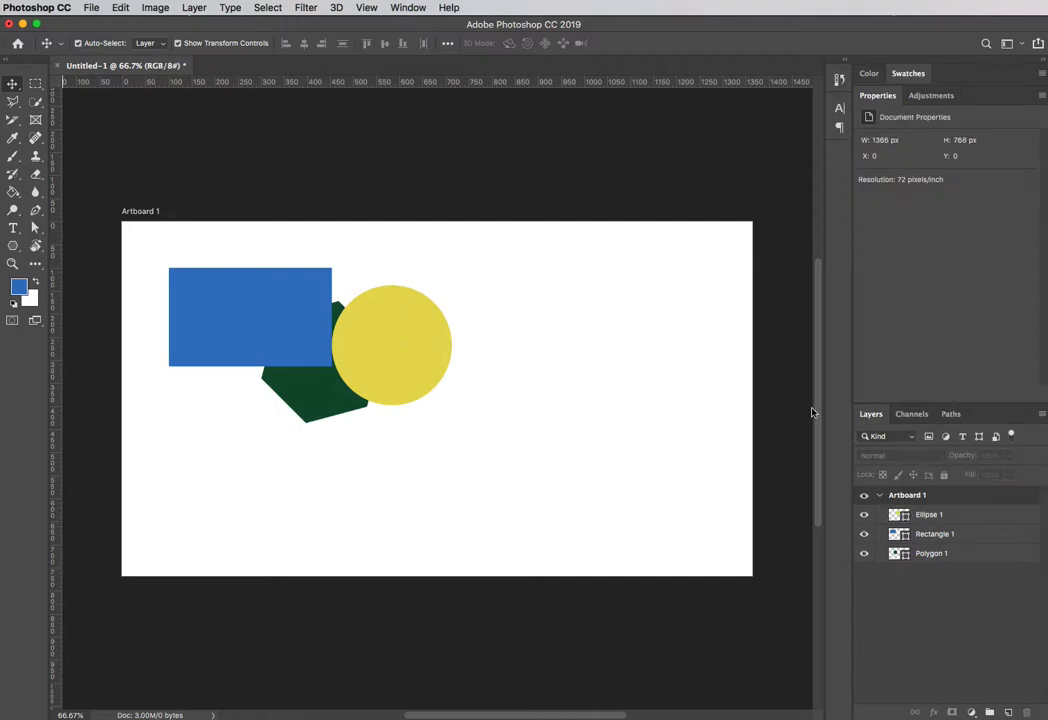
# Move the circle's layer below the rectangle and hexagon layers to the bottom of the artboard's stack
pyautogui.moveTo(967, 517); pyautogui.dragTo(967, 541)
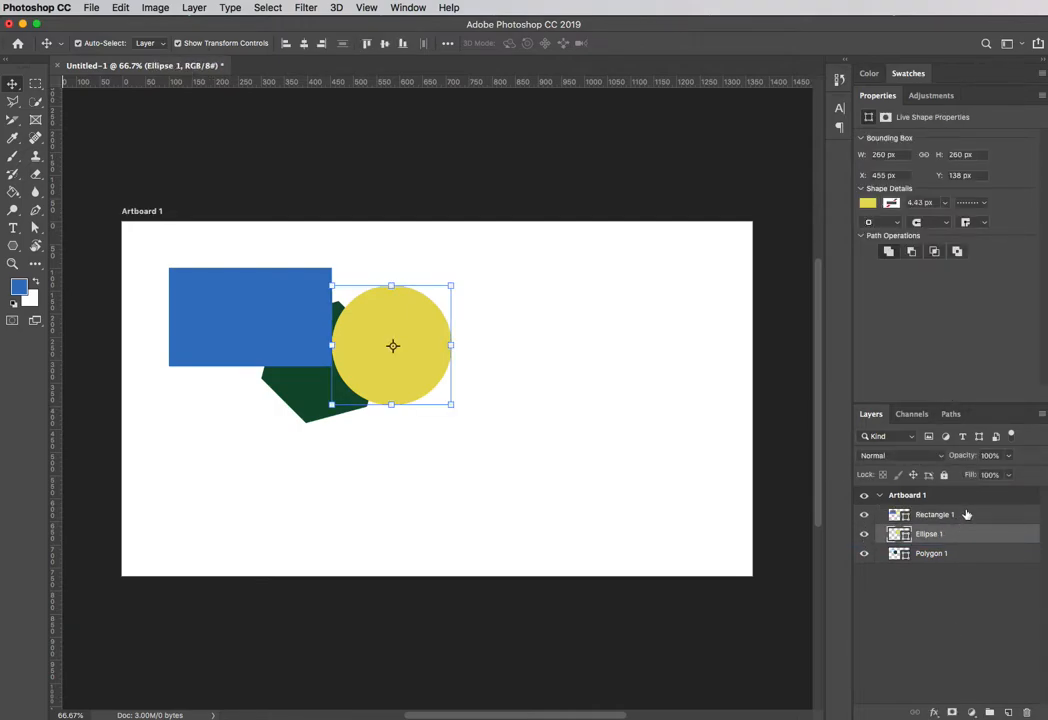
pyautogui.moveTo(965, 537); pyautogui.dragTo(968, 561)
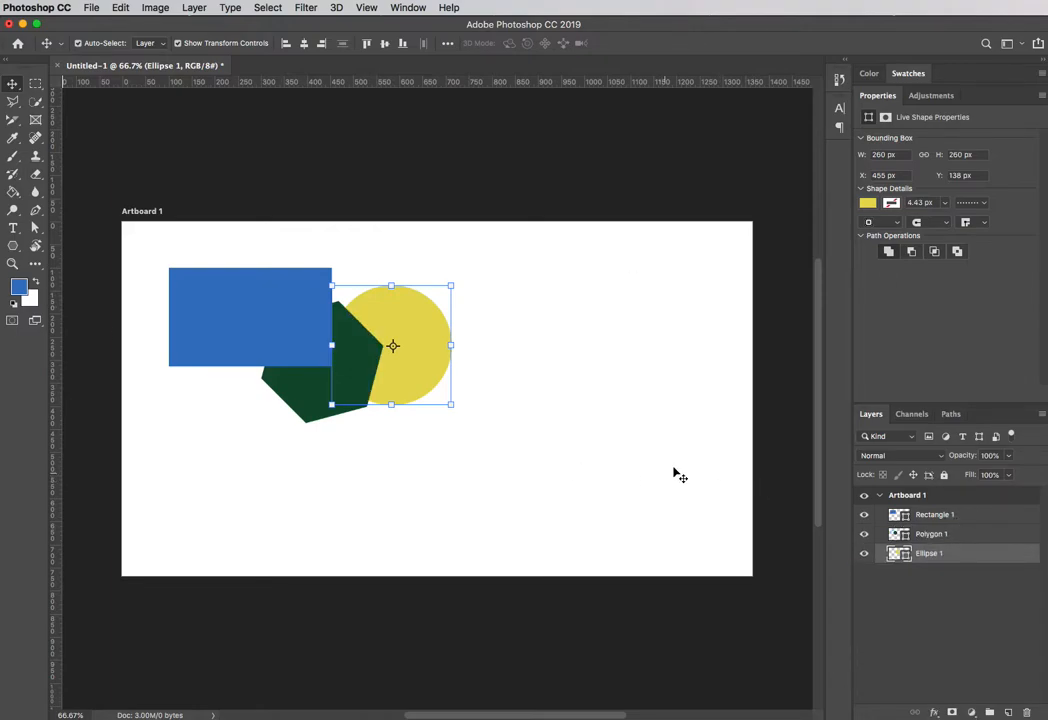
pyautogui.click(638, 399)
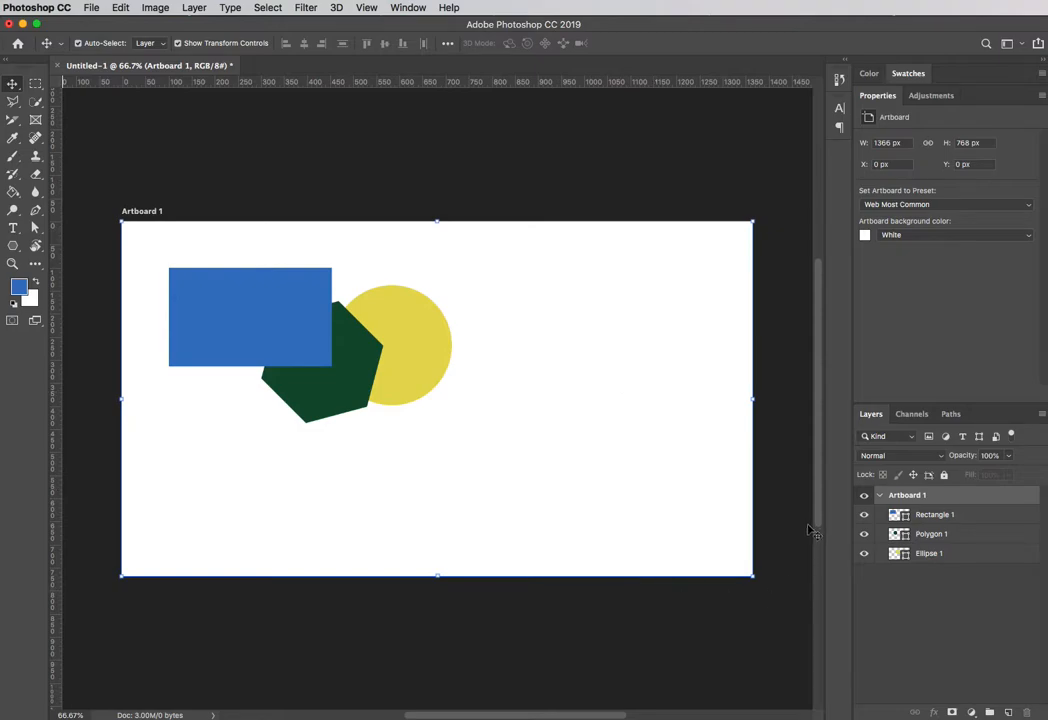
pyautogui.click(986, 554)
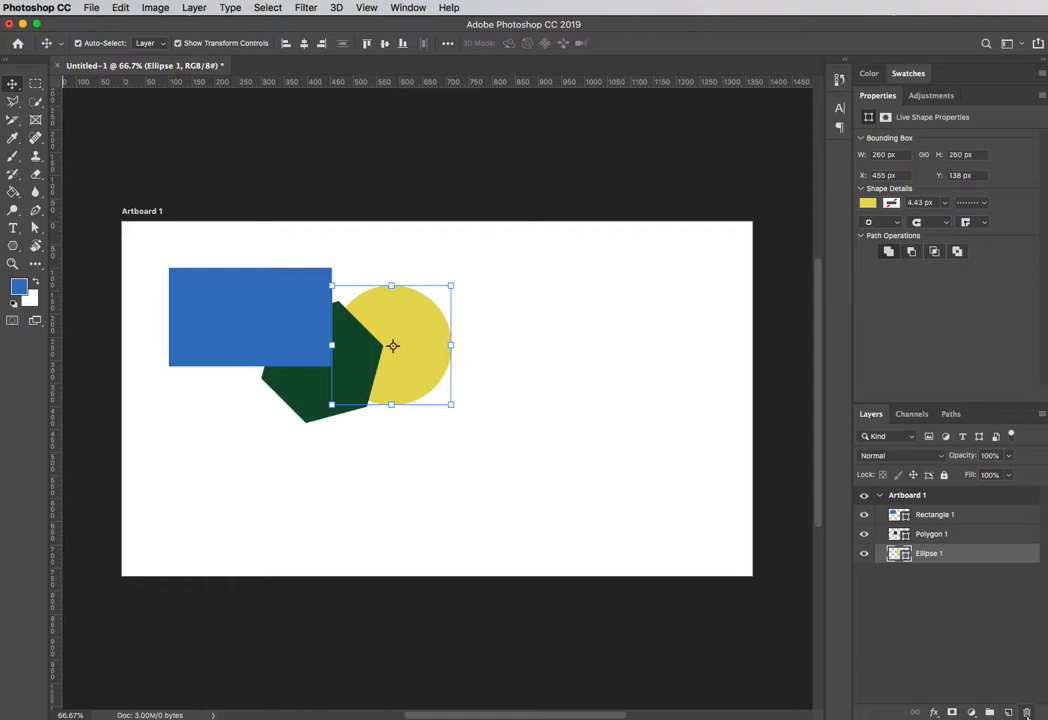
pyautogui.click(605, 505)
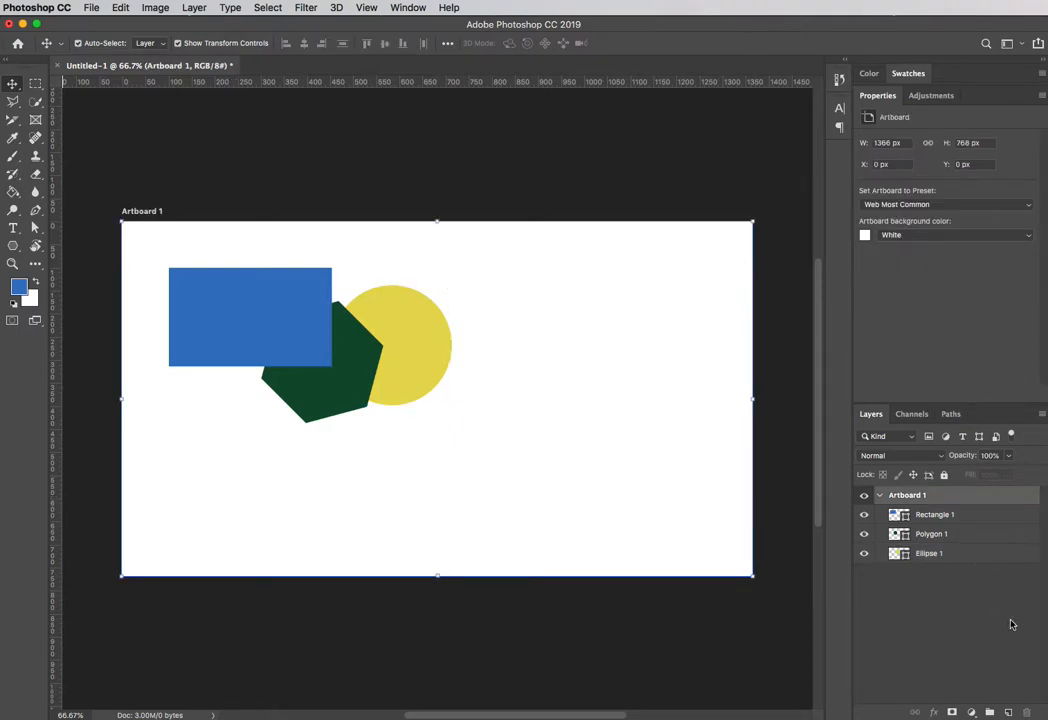
pyautogui.click(868, 614)
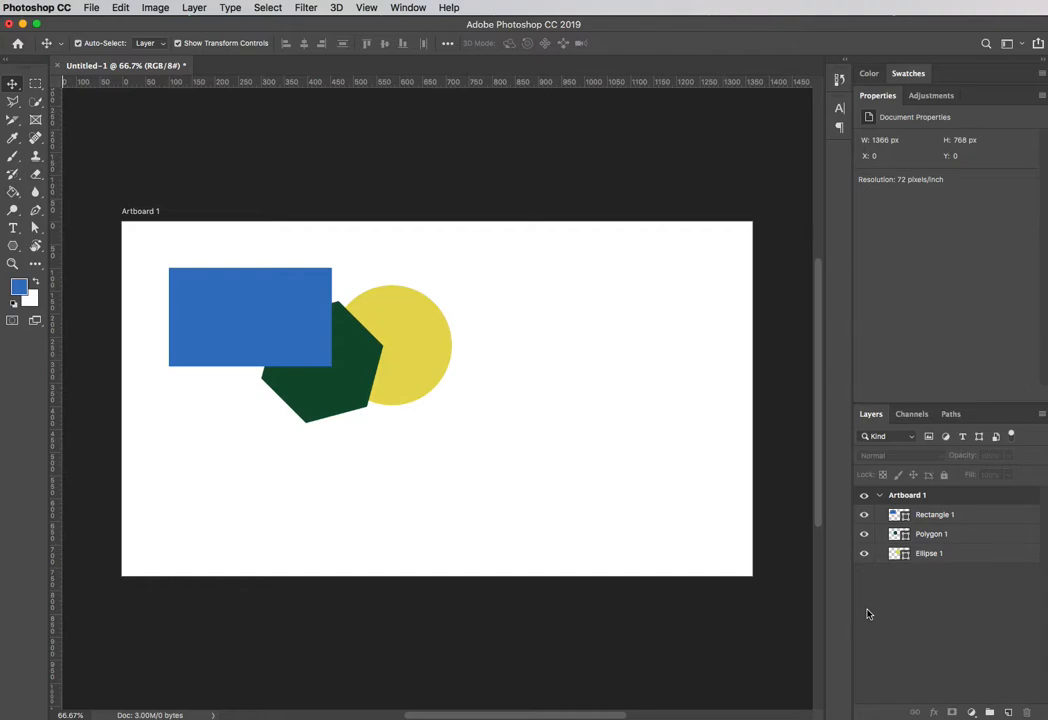
# Create a new layer group and place it inside Artboard 1, above the rectangle's layer
pyautogui.click(990, 712)
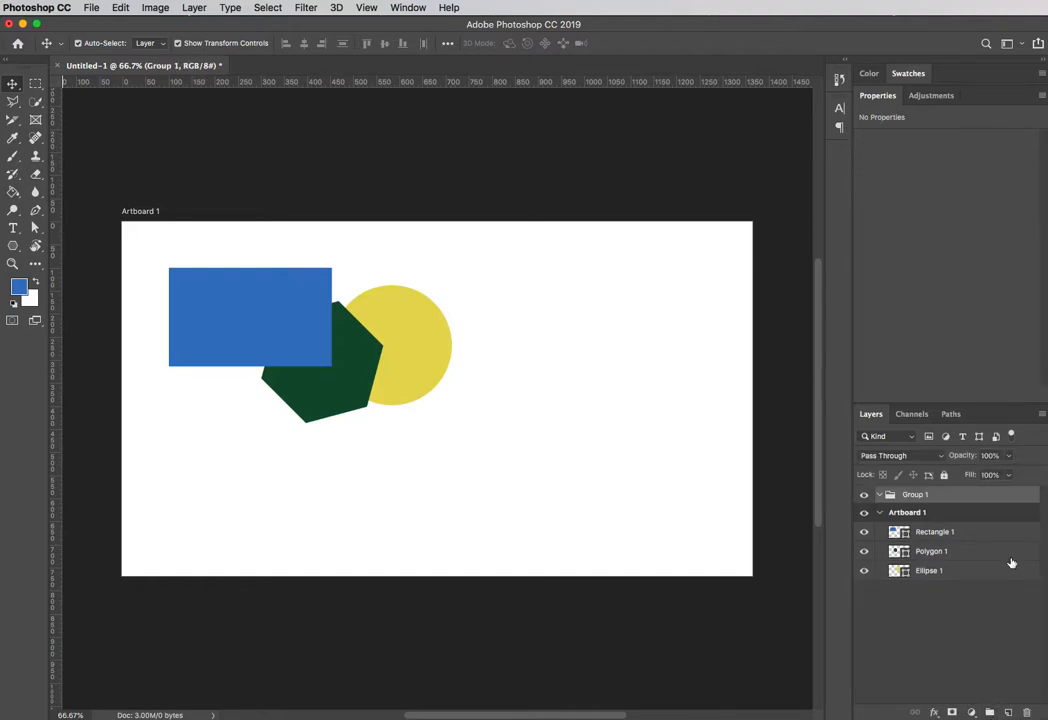
pyautogui.click(941, 499)
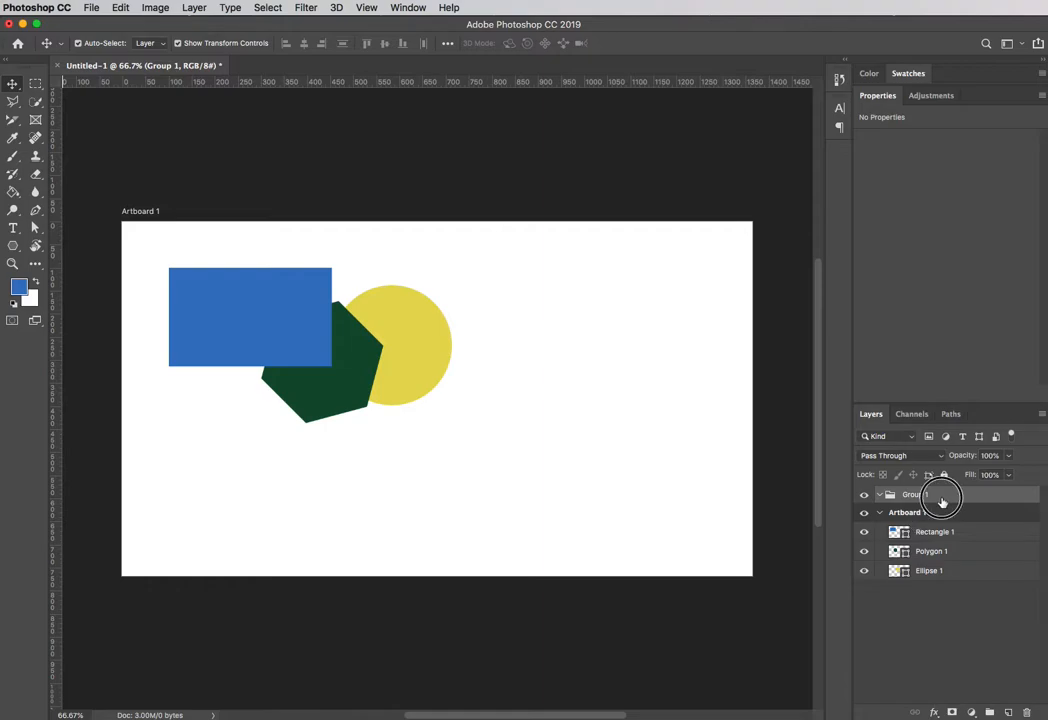
pyautogui.moveTo(941, 499)
pyautogui.mouseDown()
pyautogui.moveTo(943, 530)
pyautogui.moveTo(940, 522)
pyautogui.mouseUp()
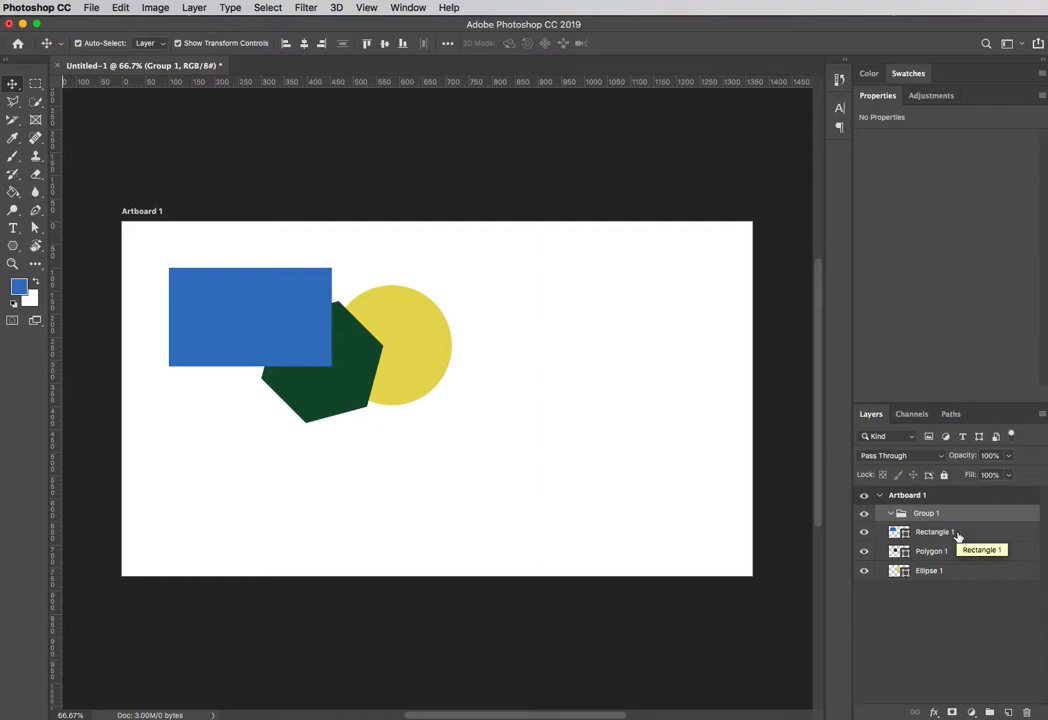
# Put the rectangle and hexagon layers into the new group, with the hexagon above the rectangle
pyautogui.moveTo(957, 535); pyautogui.dragTo(971, 511)
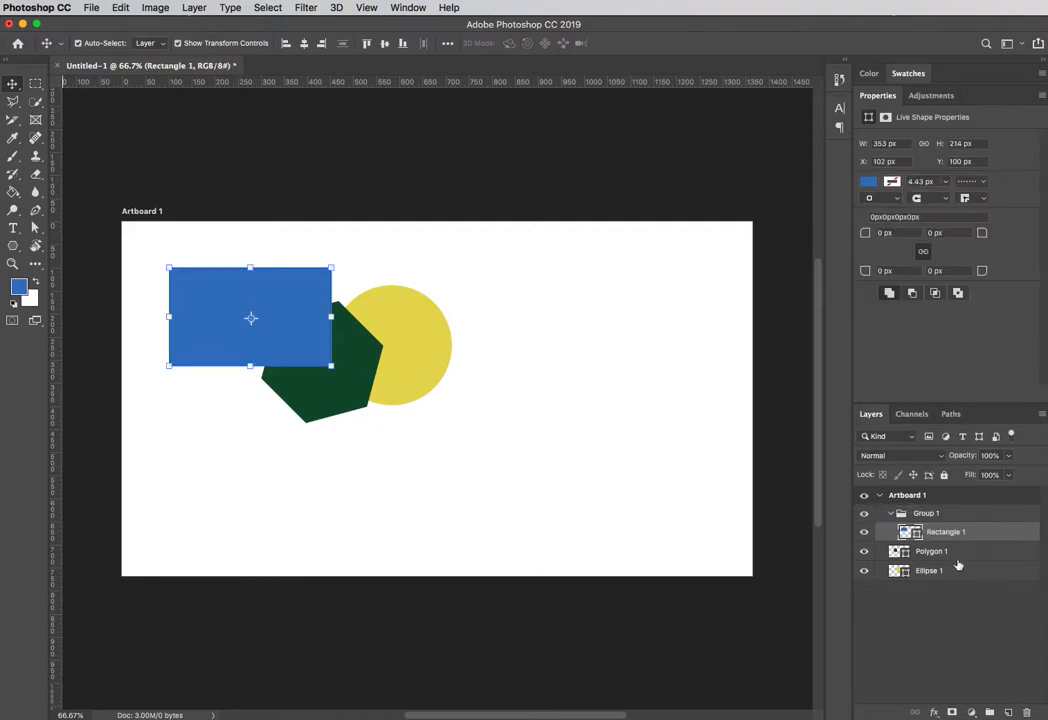
pyautogui.click(962, 553)
pyautogui.press('h')
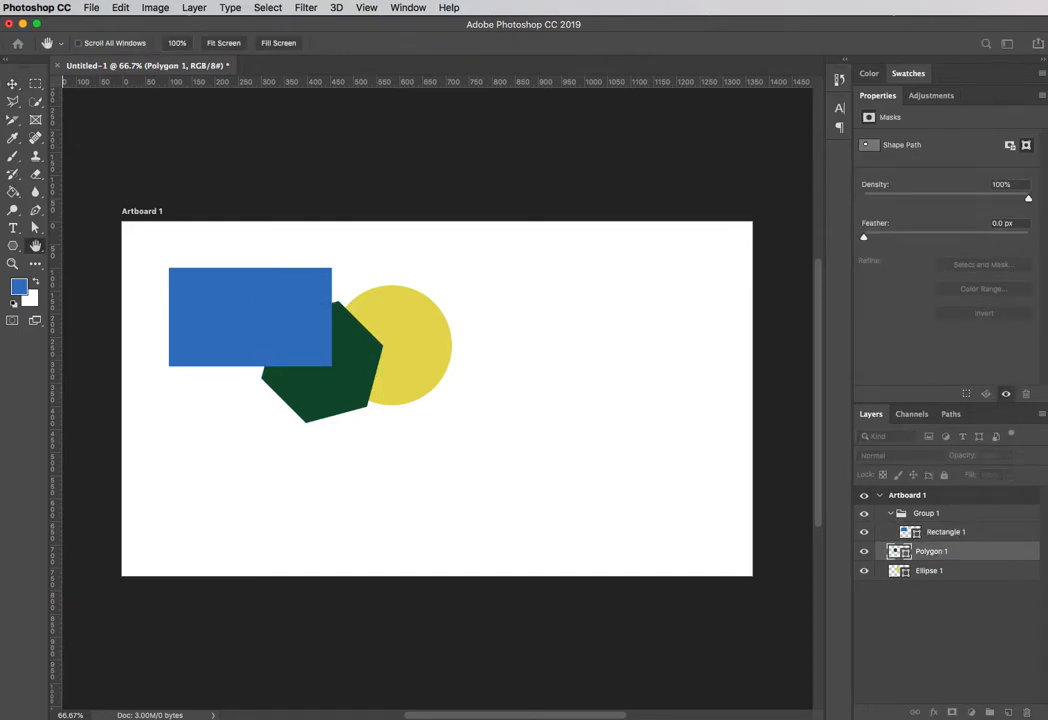
pyautogui.press('v')
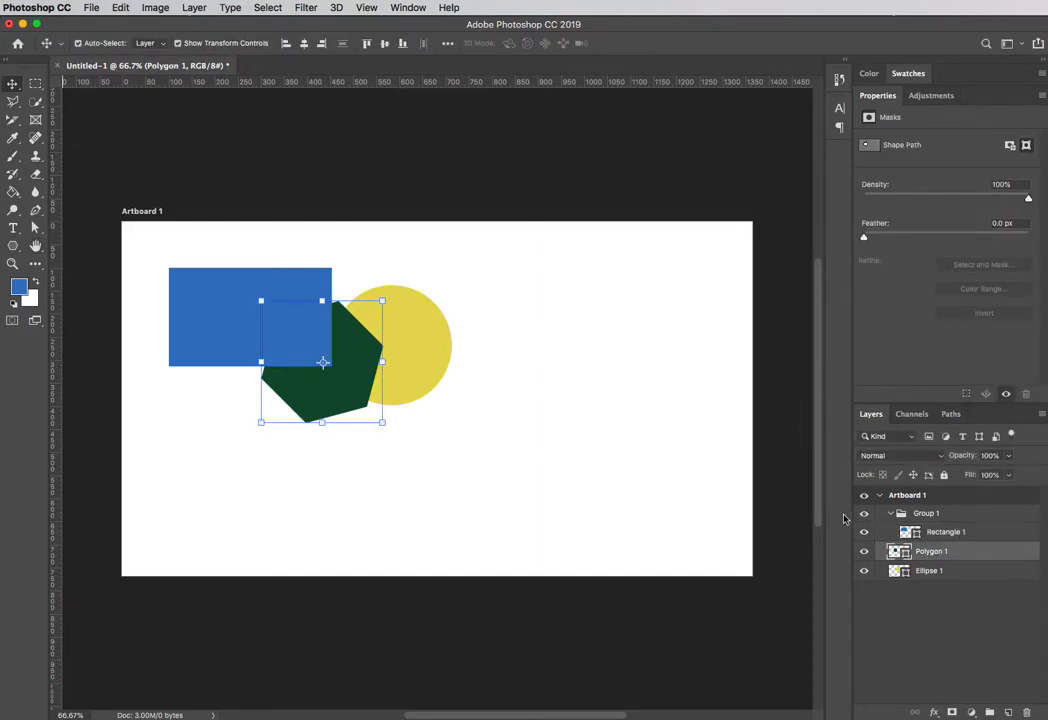
pyautogui.click(955, 550)
pyautogui.moveTo(955, 550); pyautogui.dragTo(964, 521)
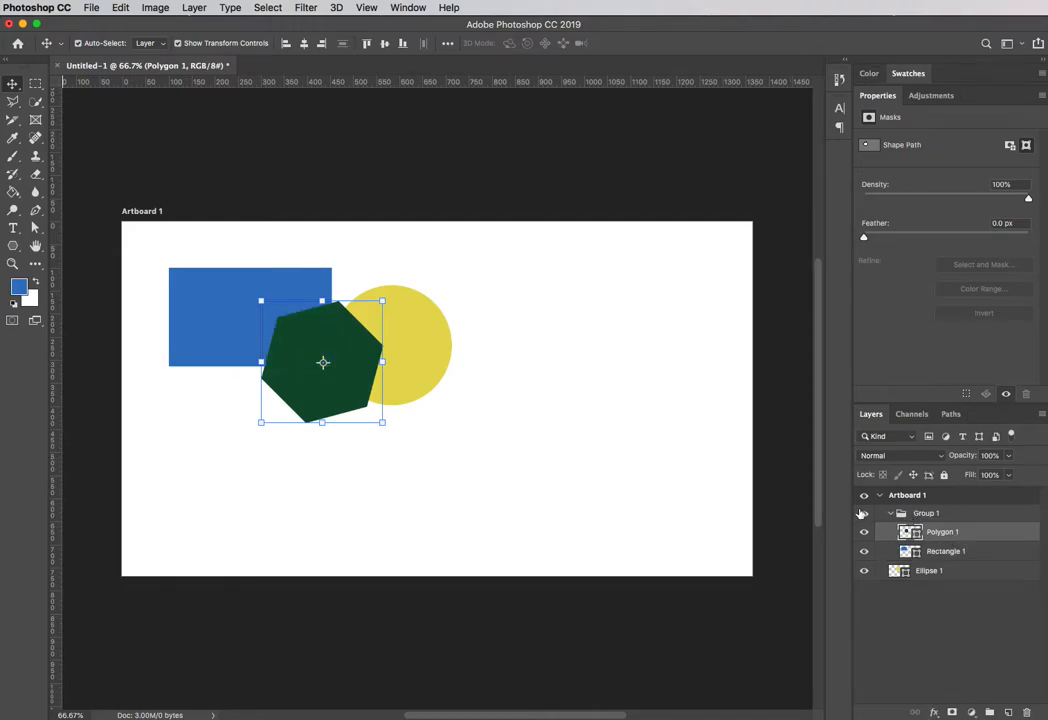
# Collapse the group, turn off Auto-Select for the Move tool and move the whole group to the right of the yellow circle
pyautogui.click(890, 513)
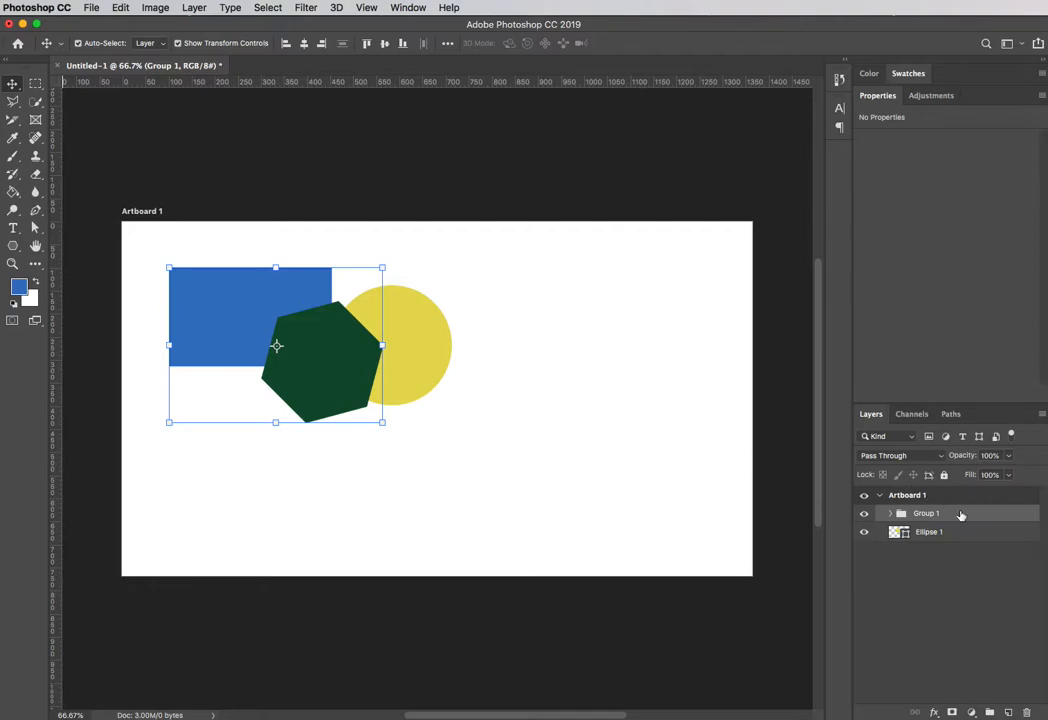
pyautogui.click(78, 44)
pyautogui.moveTo(330, 372); pyautogui.dragTo(636, 424)
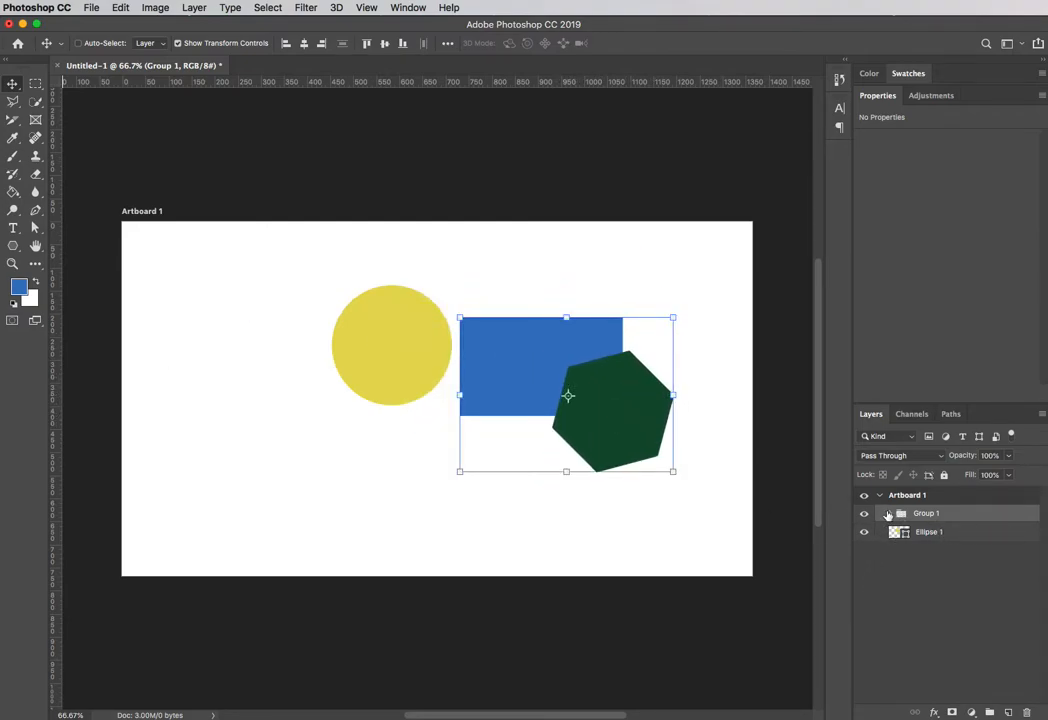
# Expand the group and move only the blue rectangle slightly down and right, further behind the hexagon
pyautogui.click(889, 514)
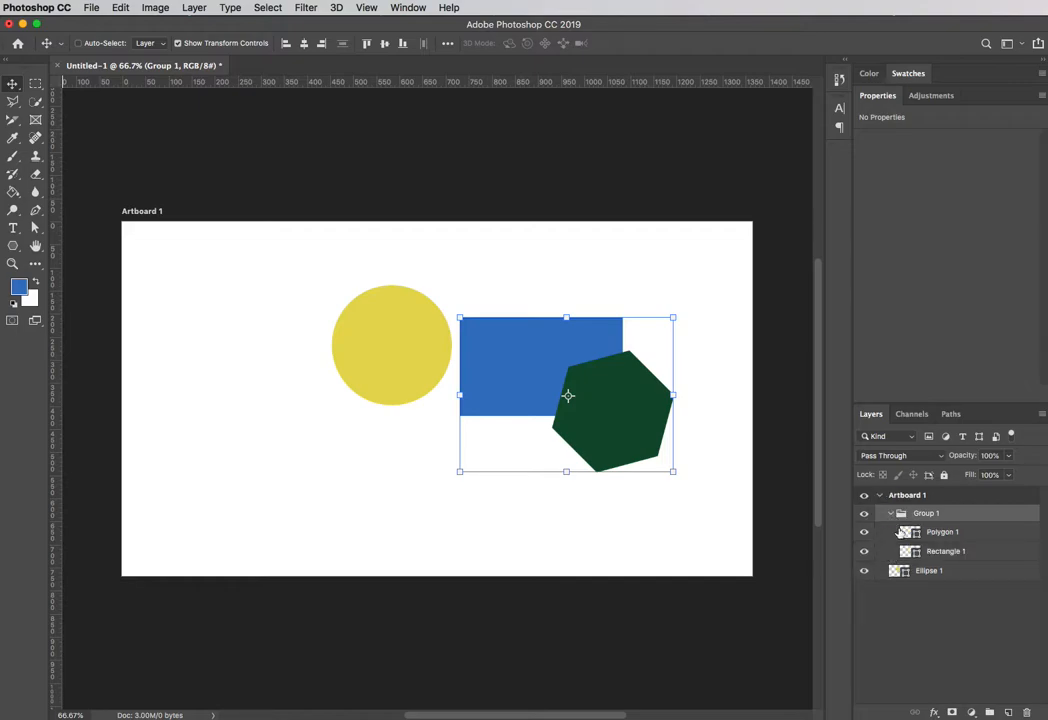
pyautogui.click(975, 553)
pyautogui.moveTo(508, 351); pyautogui.dragTo(553, 416)
# Move the whole group up and left so the rectangle overlaps the yellow circle, and collapse the group
pyautogui.click(973, 515)
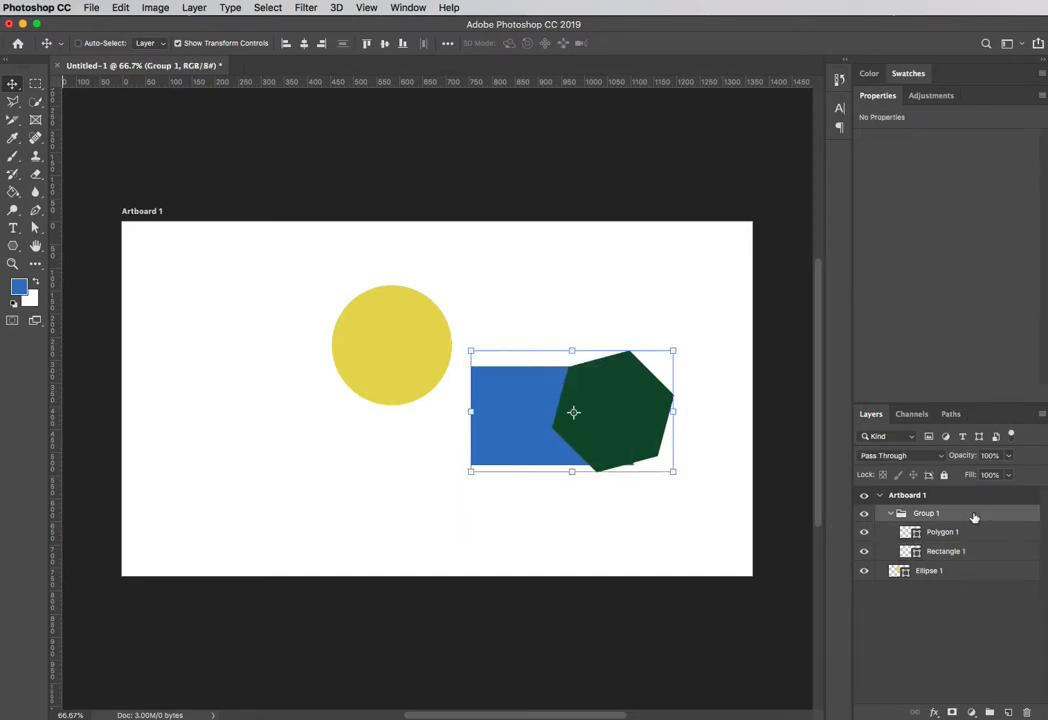
pyautogui.moveTo(614, 405); pyautogui.dragTo(582, 331)
pyautogui.click(987, 532)
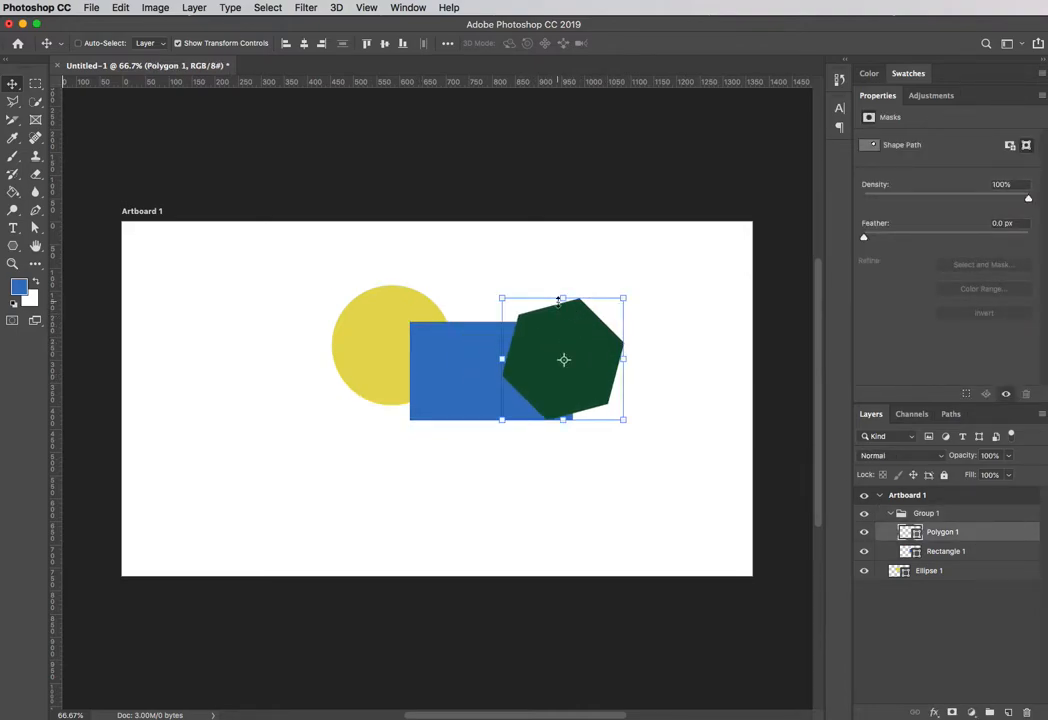
pyautogui.click(884, 513)
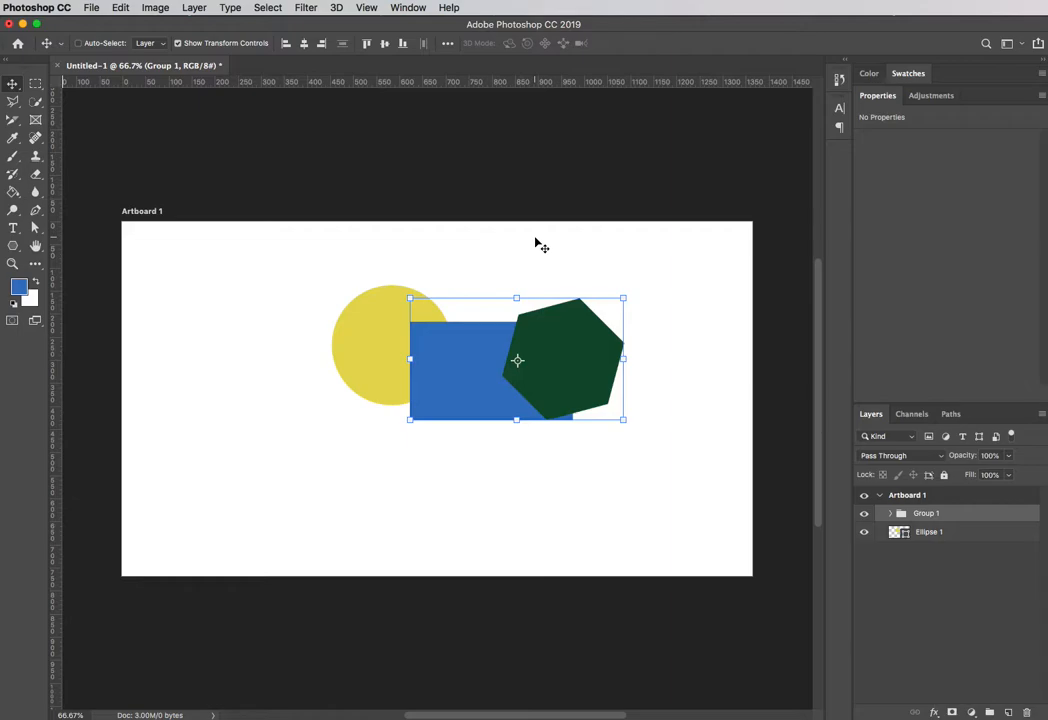
# Rename the group containing the rectangle and hexagon as First Group
pyautogui.doubleClick(925, 514)
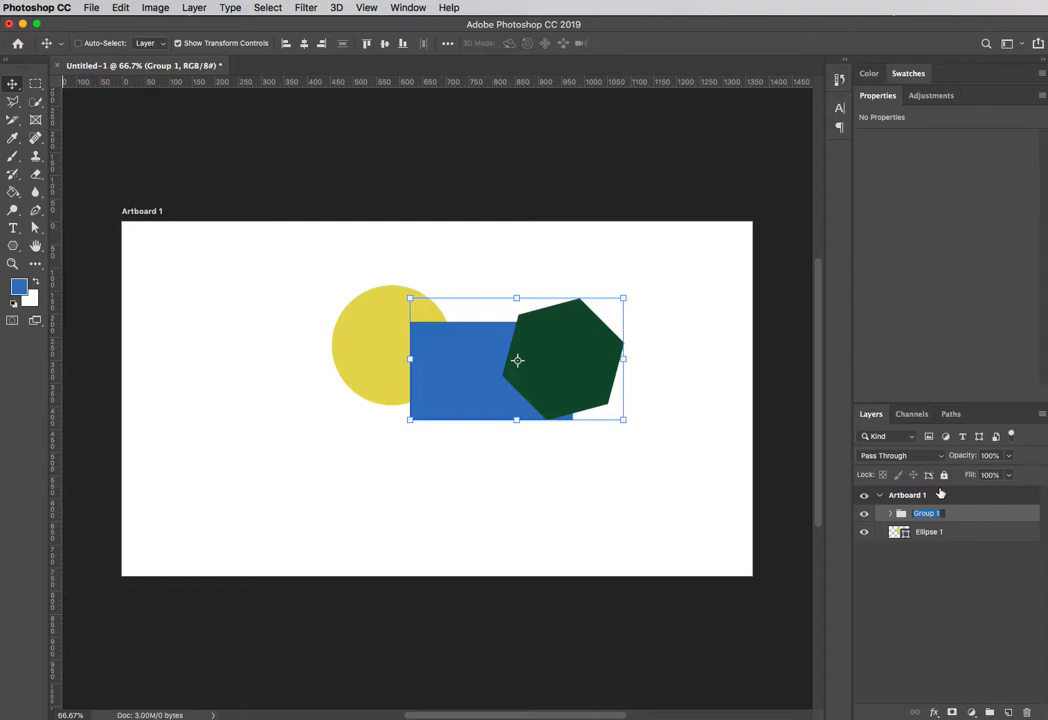
pyautogui.write('First Group')
pyautogui.press('Return')
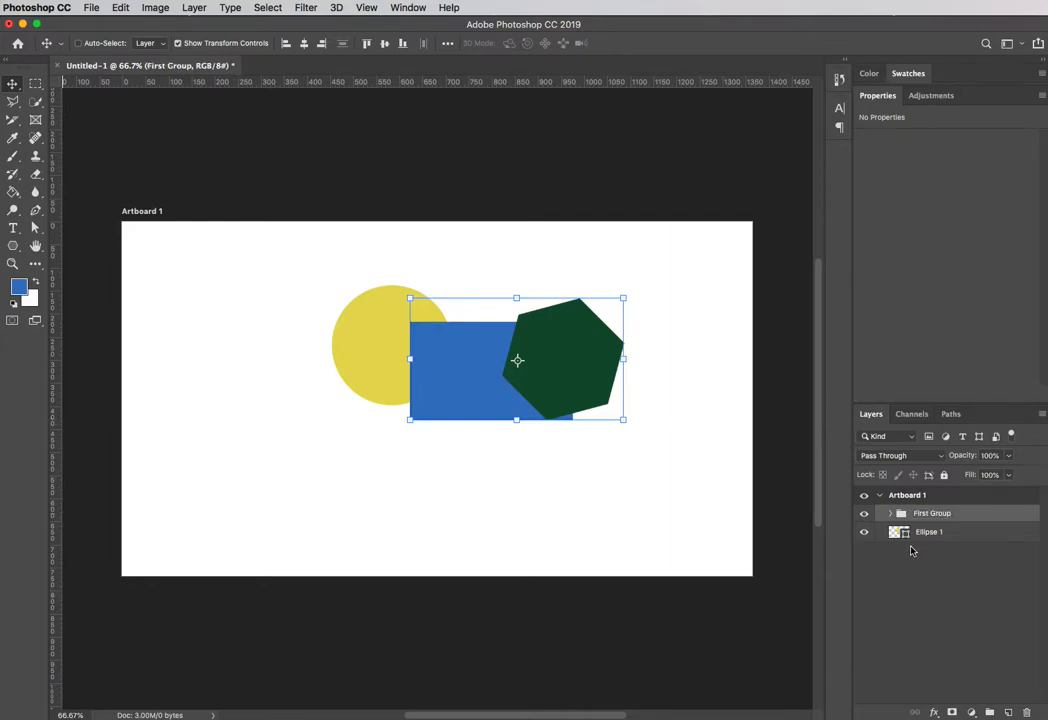
# Rename the ellipse layer below the group as Yellow Circle
pyautogui.click(964, 535)
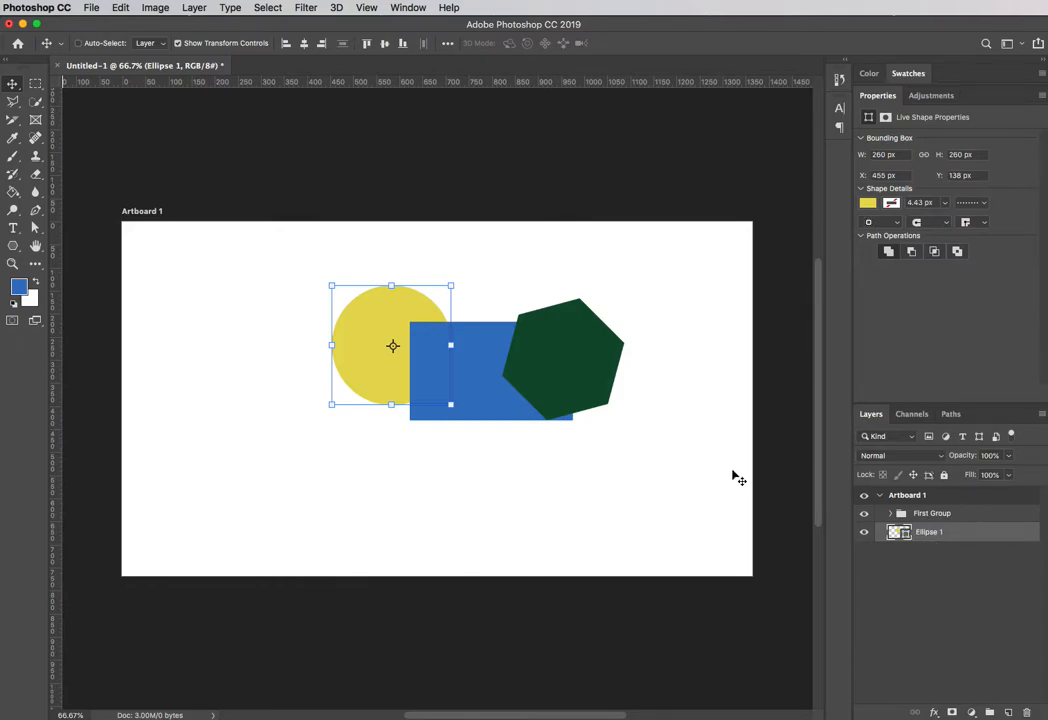
pyautogui.doubleClick(930, 533)
pyautogui.write('Yellow Circle')
pyautogui.press('Return')
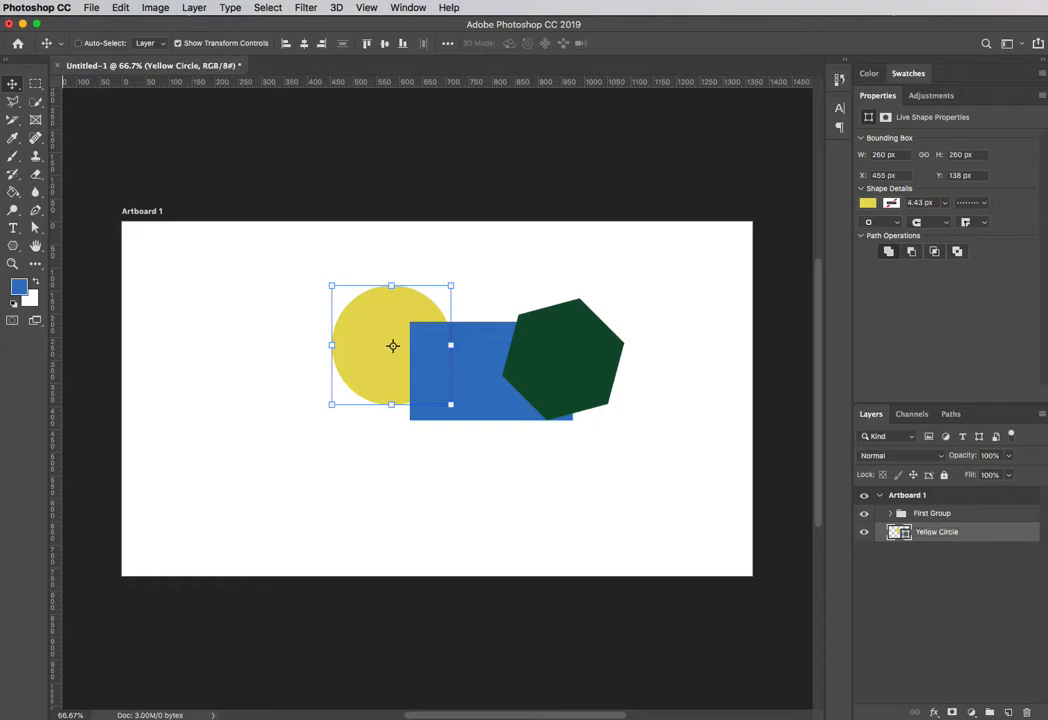
# Expand the First Group and rename its rectangle layer as Blue Rectangle
pyautogui.click(891, 513)
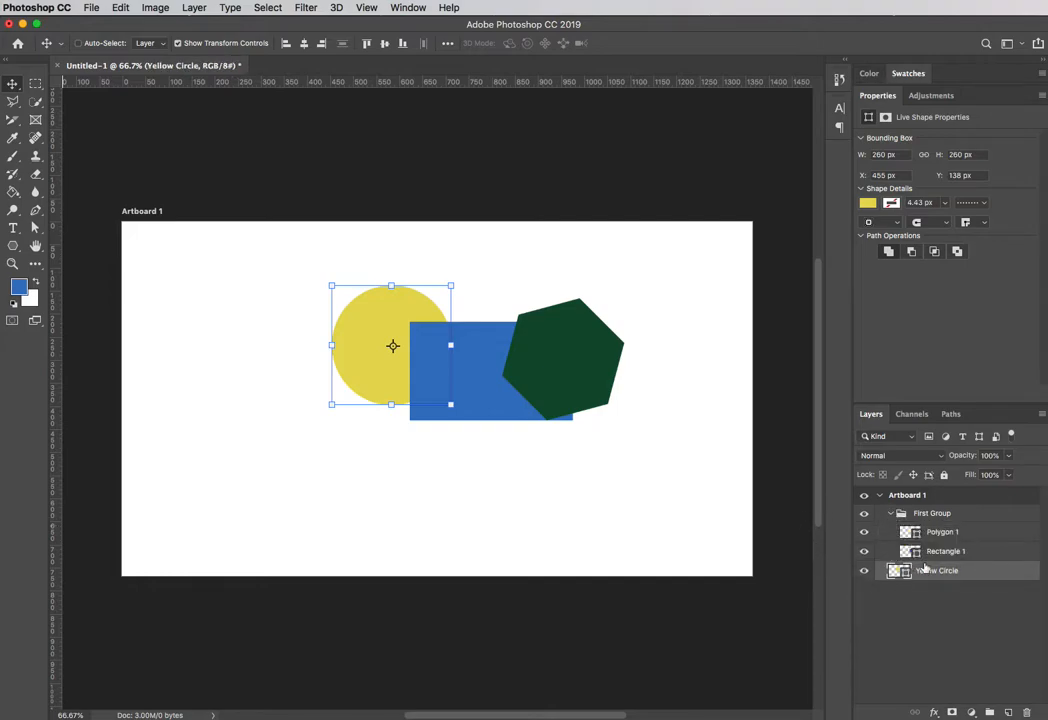
pyautogui.click(975, 552)
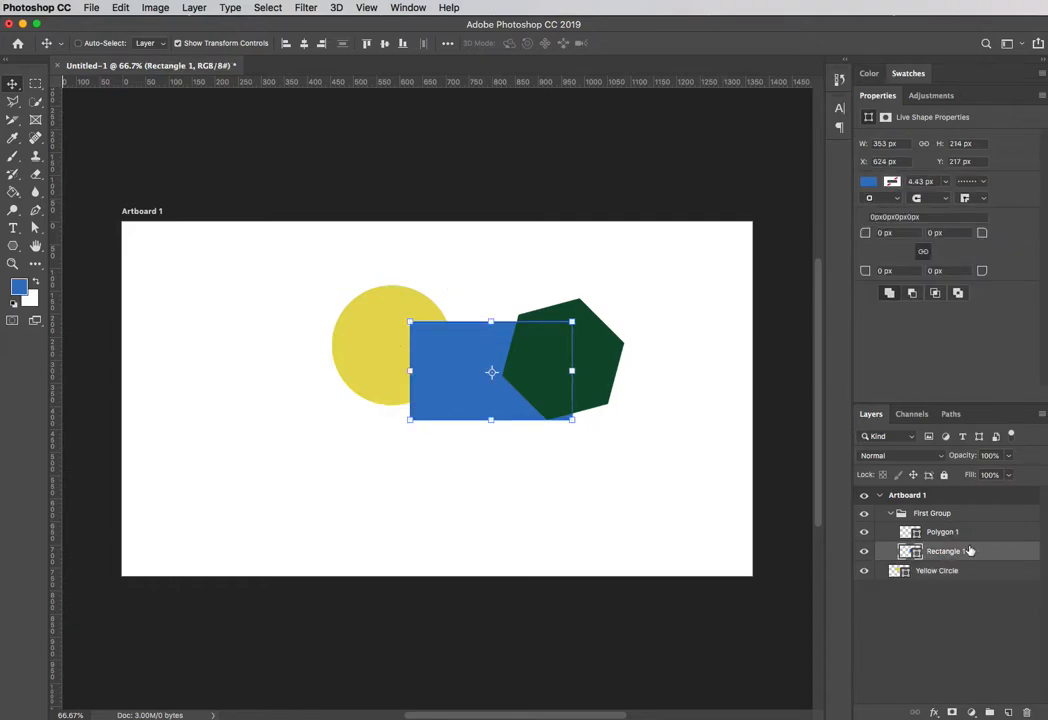
pyautogui.doubleClick(944, 553)
pyautogui.write('Blue Rectangle')
pyautogui.press('Return')
# Rename the polygon layer inside the First Group as Green Hexagon
pyautogui.click(943, 533)
pyautogui.doubleClick(942, 532)
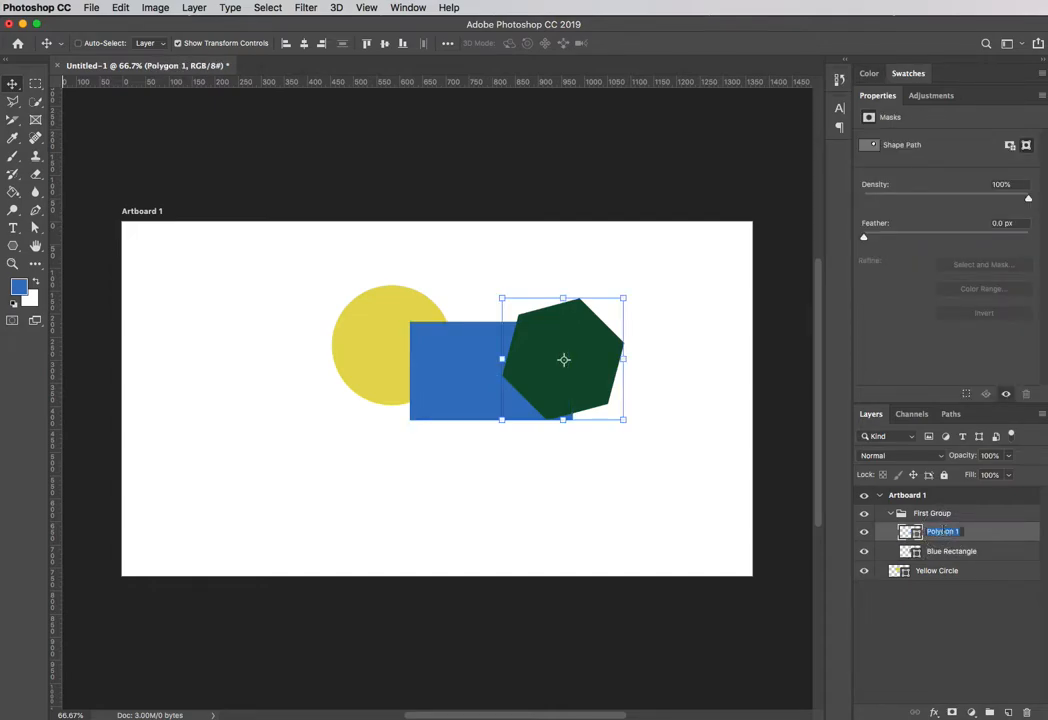
pyautogui.write('Green Hexagon')
pyautogui.press('Return')
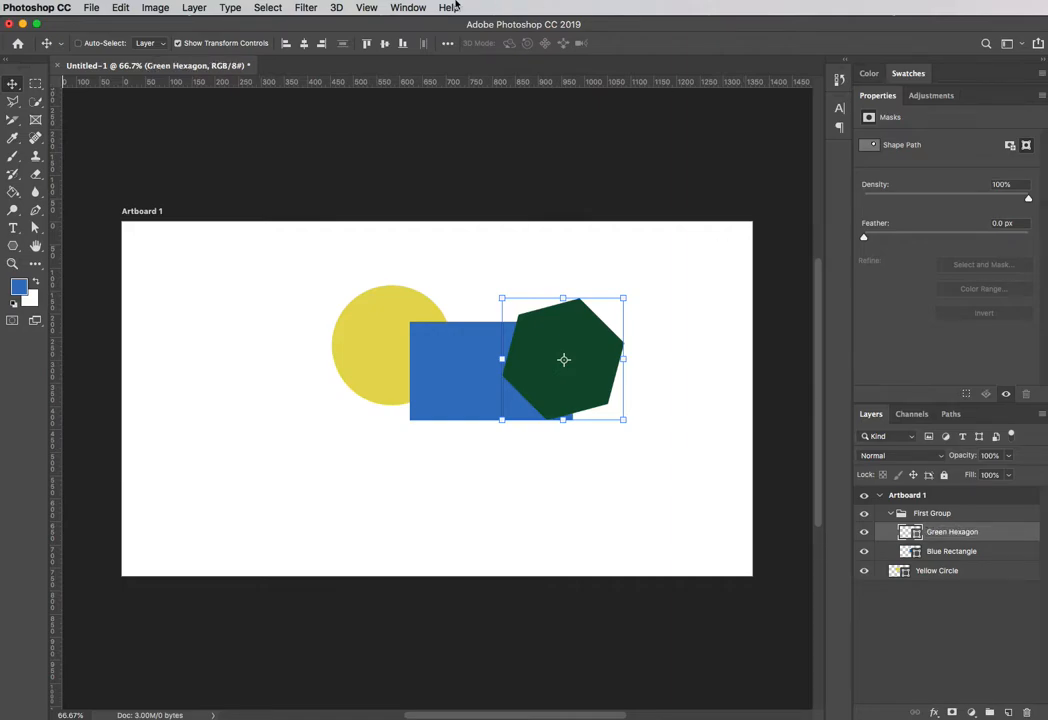